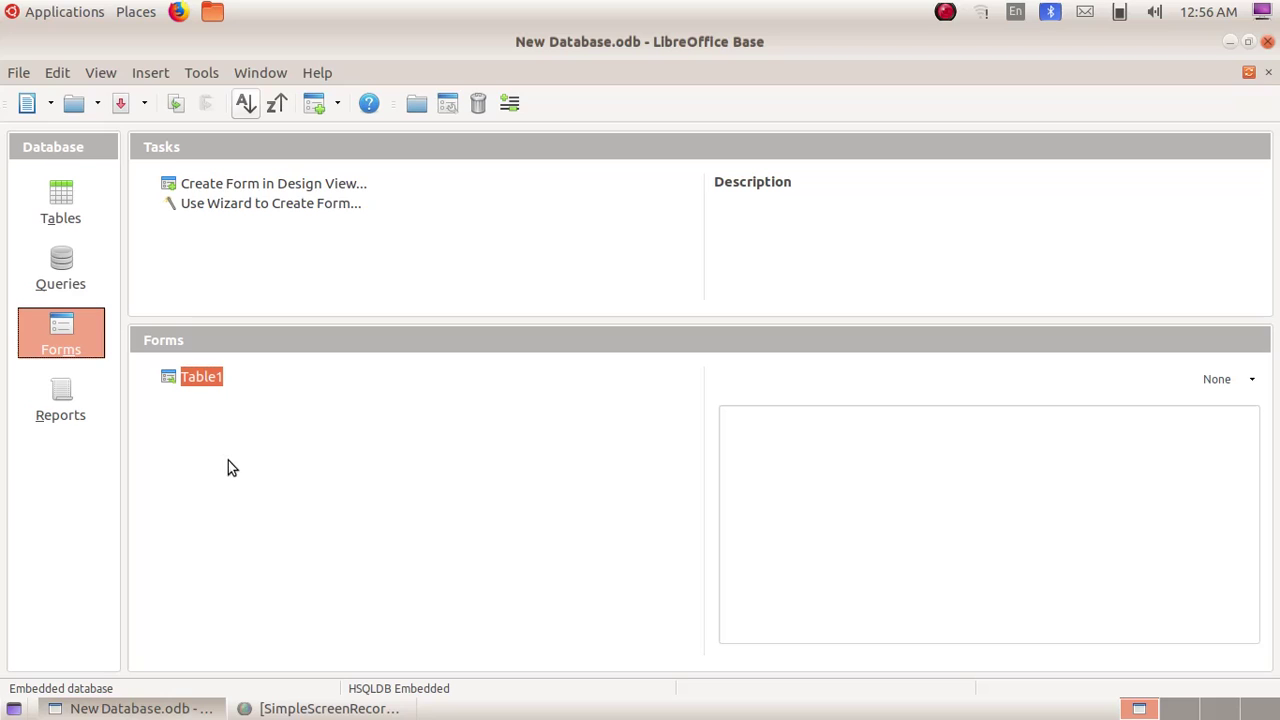
- Show the database's Reports section, with the report tasks and the existing Table1 report
left_click(59, 407)
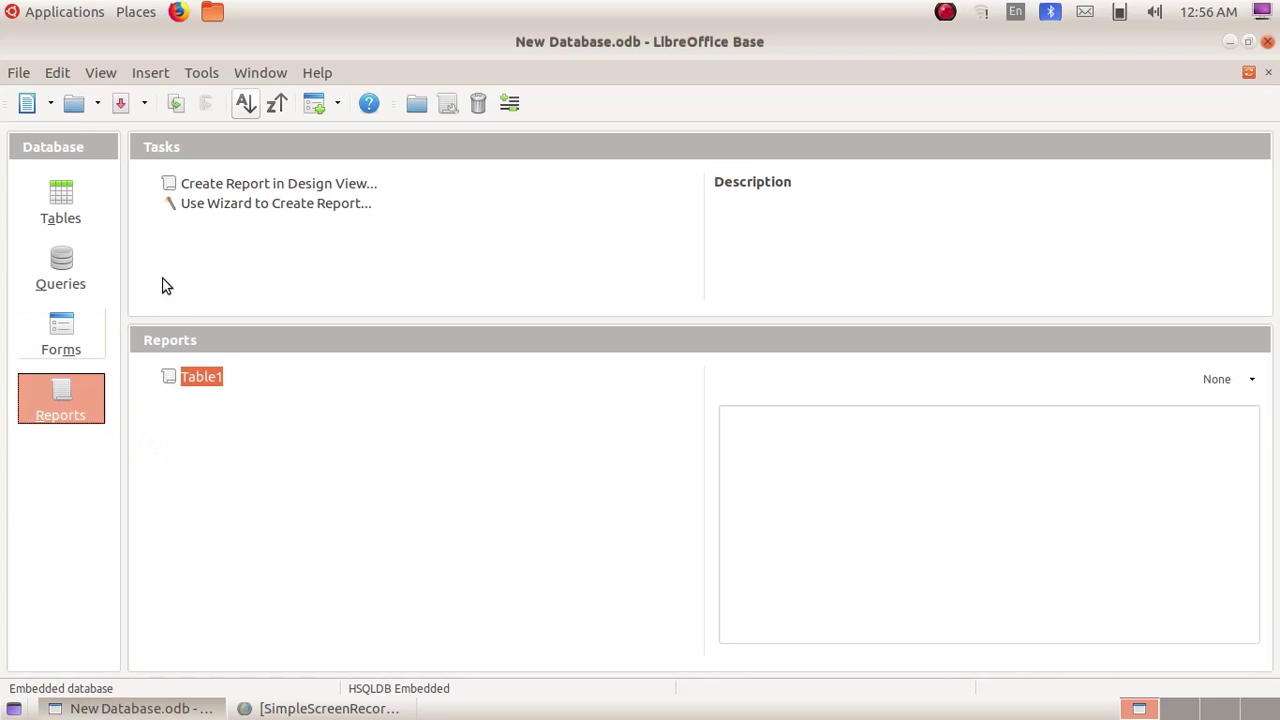
- Start the Report Wizard with Table1 as the report's source
left_click(264, 209)
left_click(676, 177)
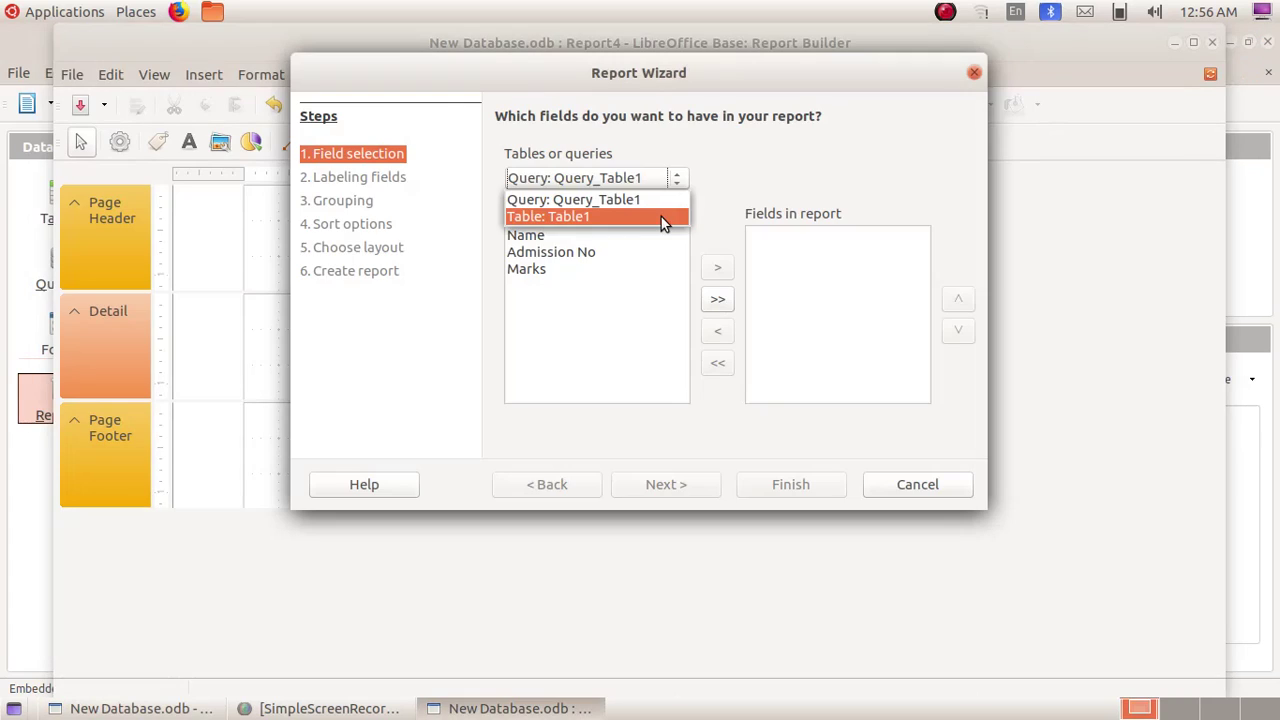
left_click(663, 217)
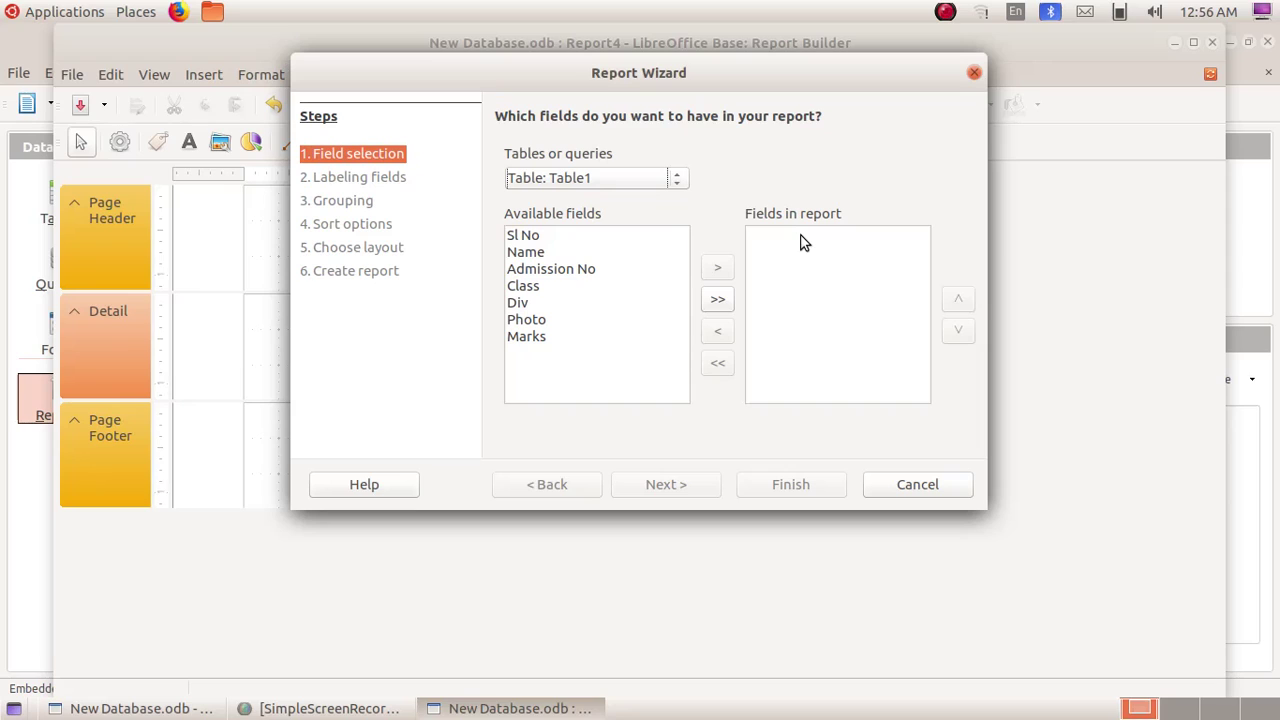
- Add all seven fields (Sl No, Admission No, Name, Class, Div, Marks, Photo) to the report
left_click(527, 236)
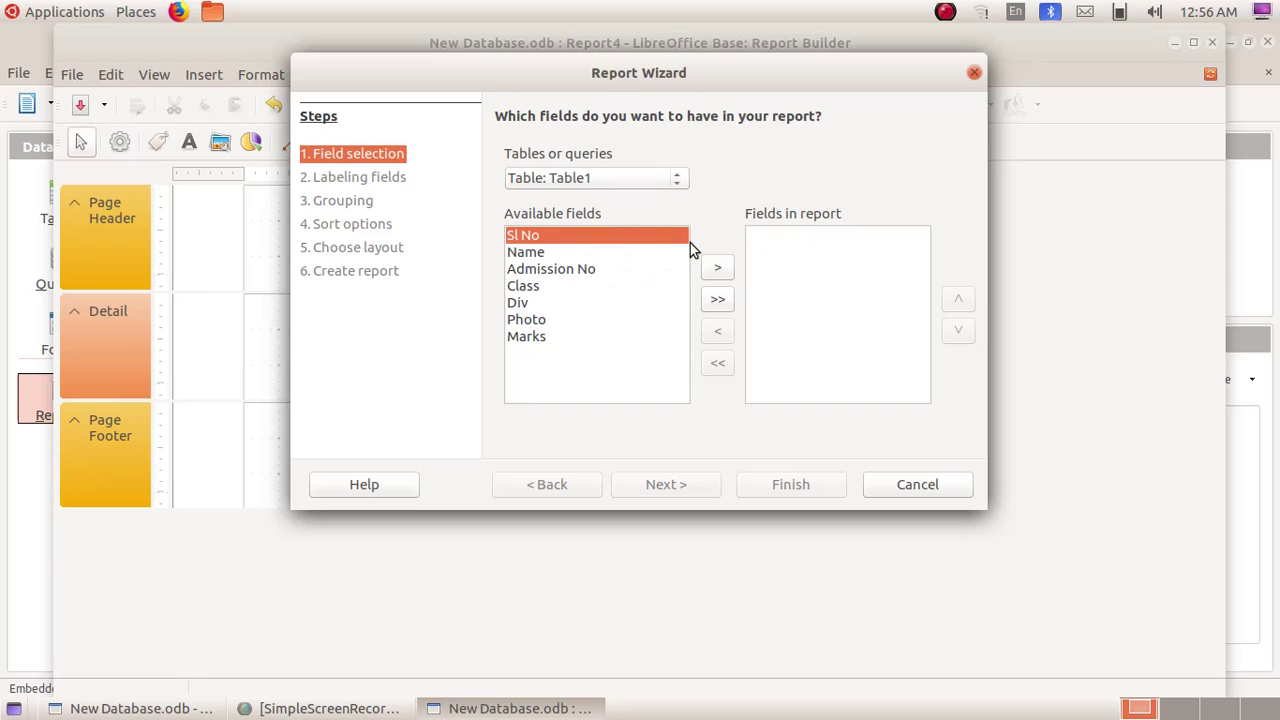
left_click(718, 270)
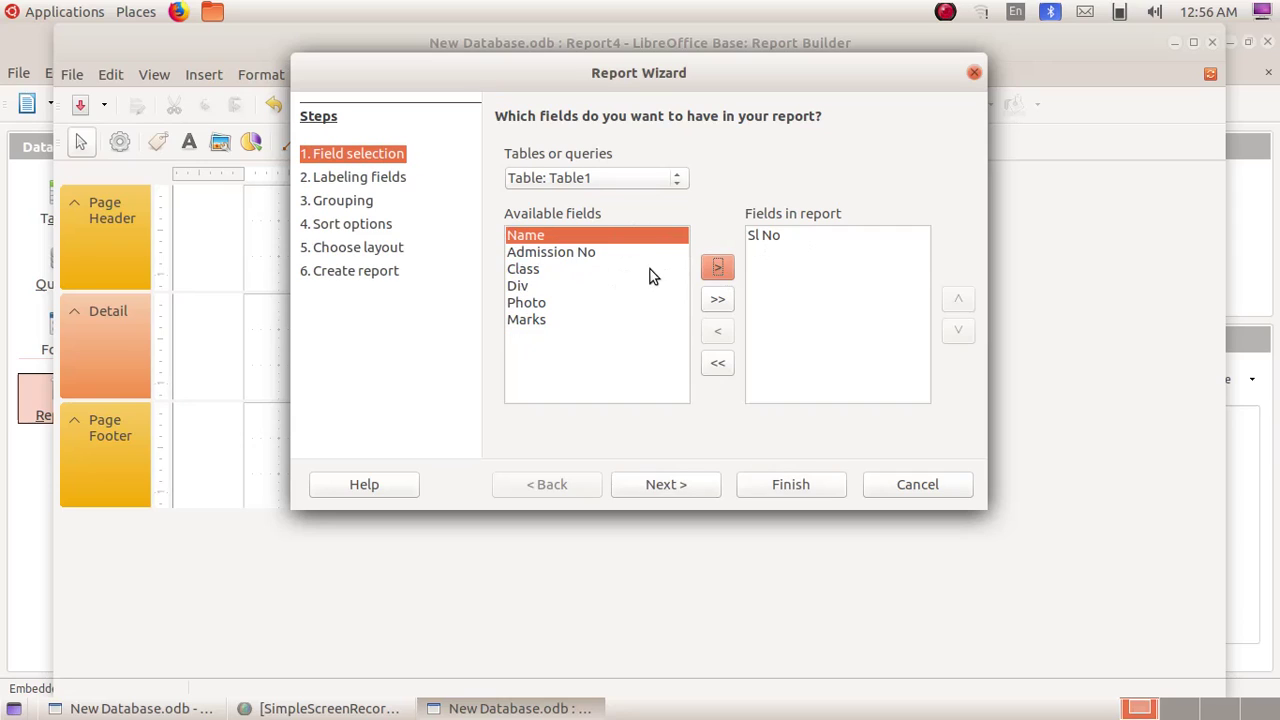
left_click(627, 253)
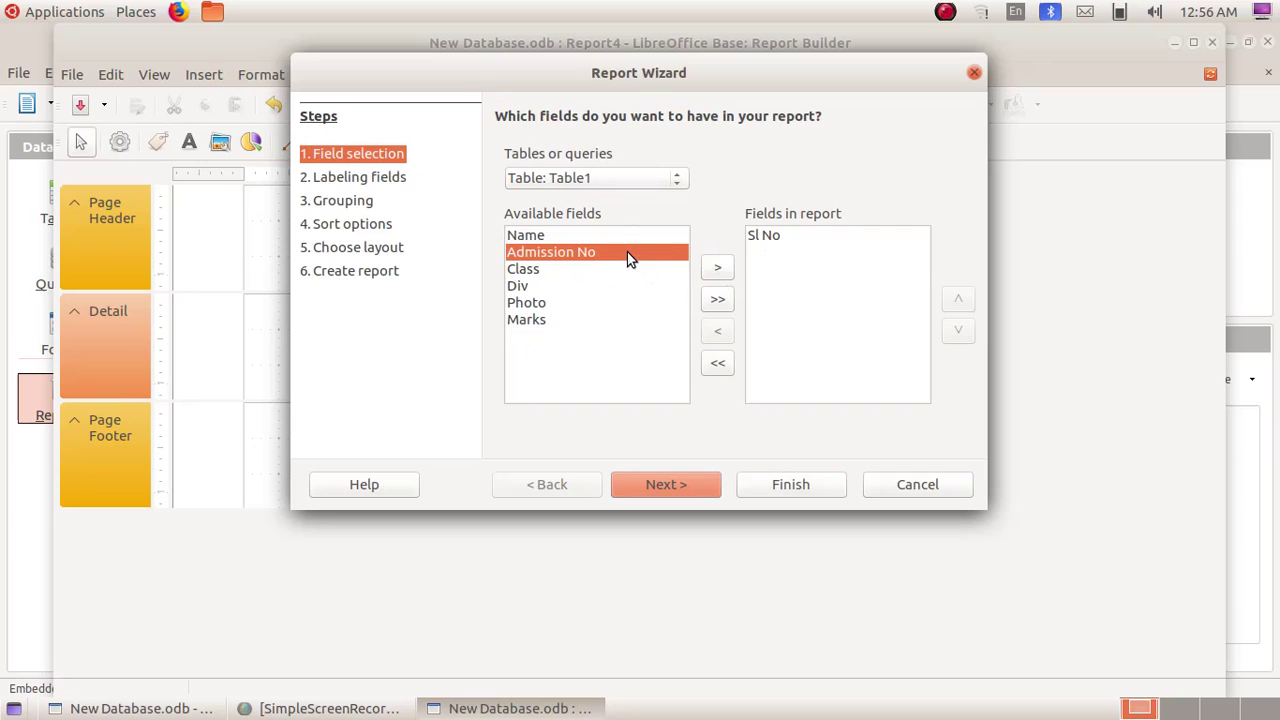
left_click(718, 270)
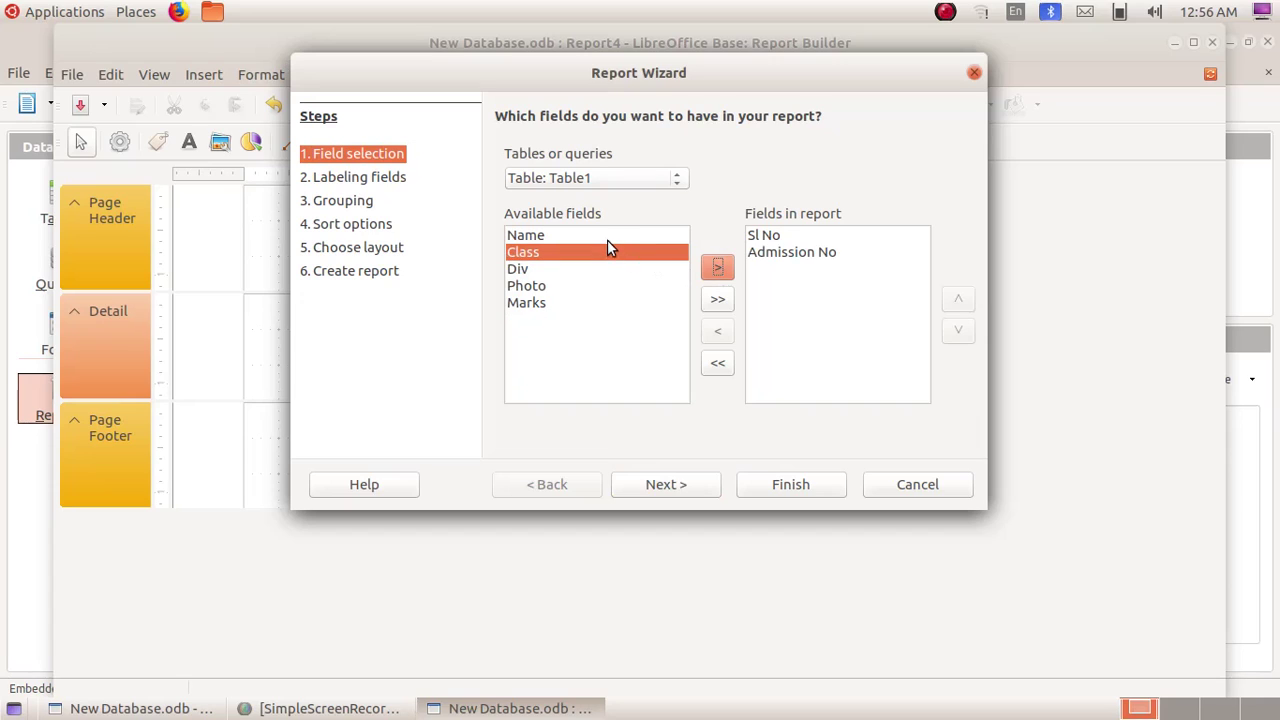
left_click(607, 237)
left_click(716, 272)
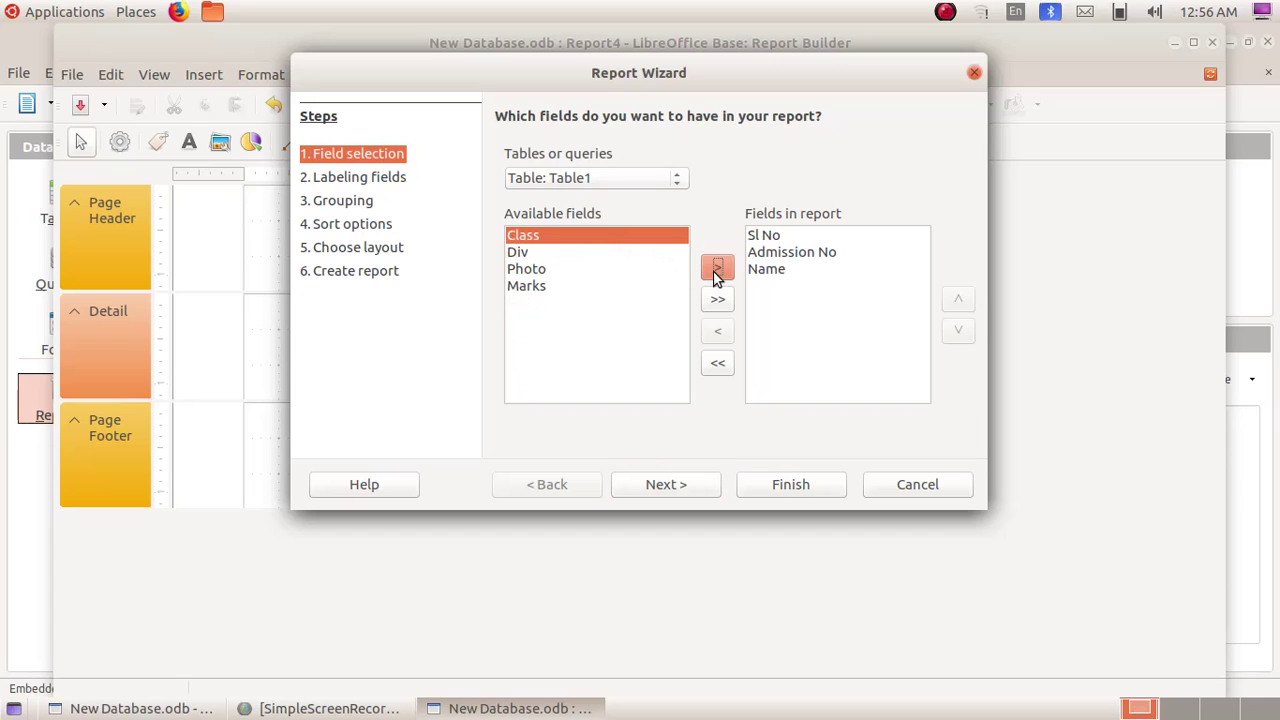
left_click(716, 272)
left_click(716, 272)
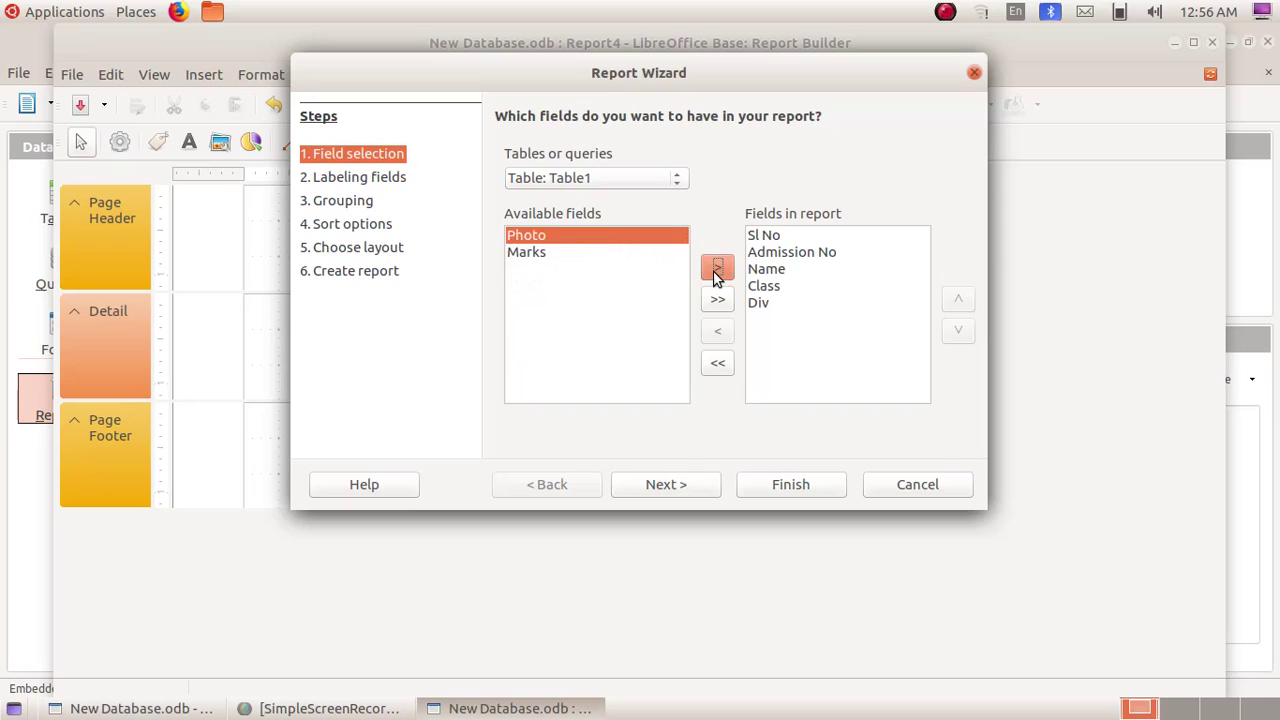
left_click(565, 256)
left_click(716, 270)
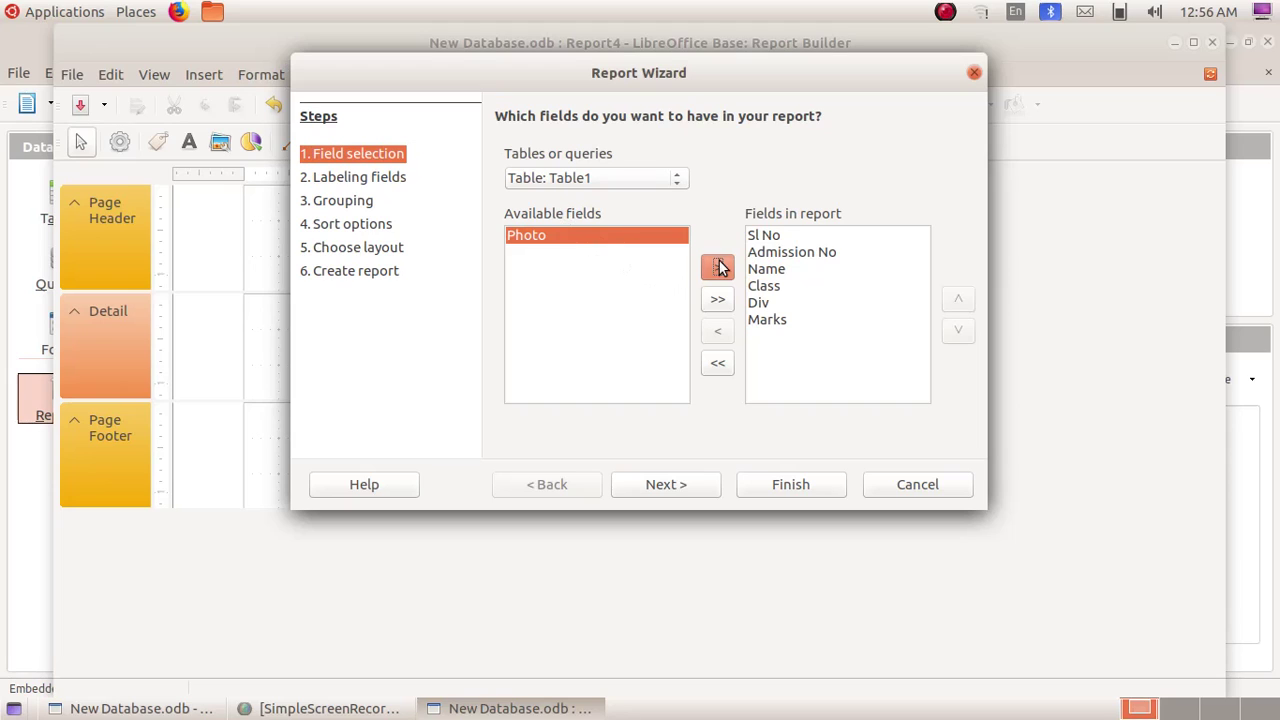
left_click(720, 268)
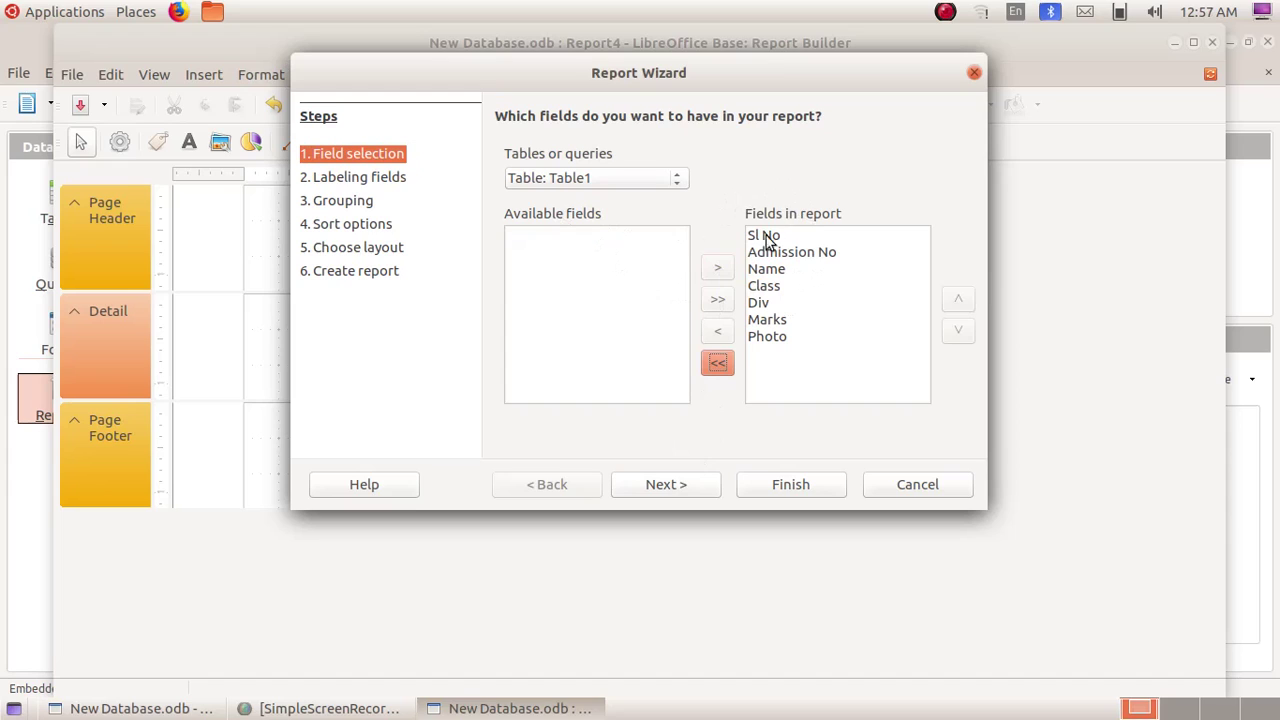
left_click(658, 486)
- Skip labeling, grouping and sorting unchanged to reach the layout step, and move the wizard aside
left_click(658, 484)
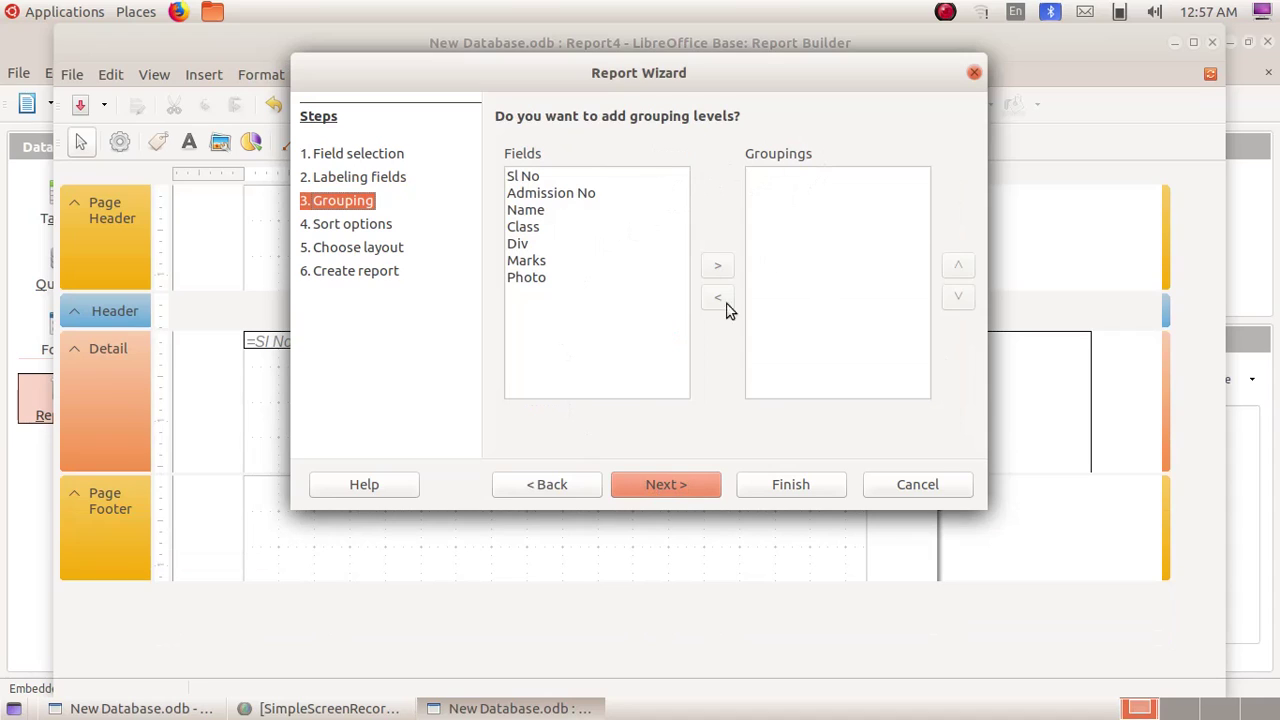
left_click(665, 483)
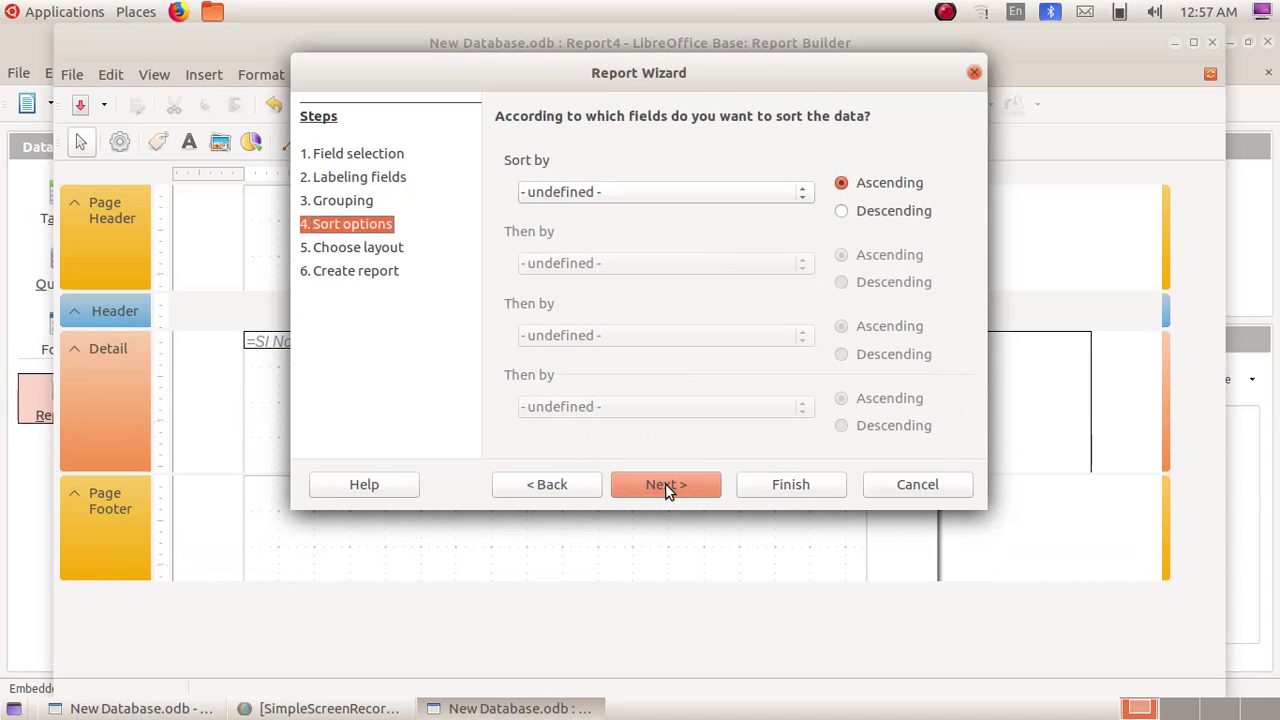
left_click(665, 483)
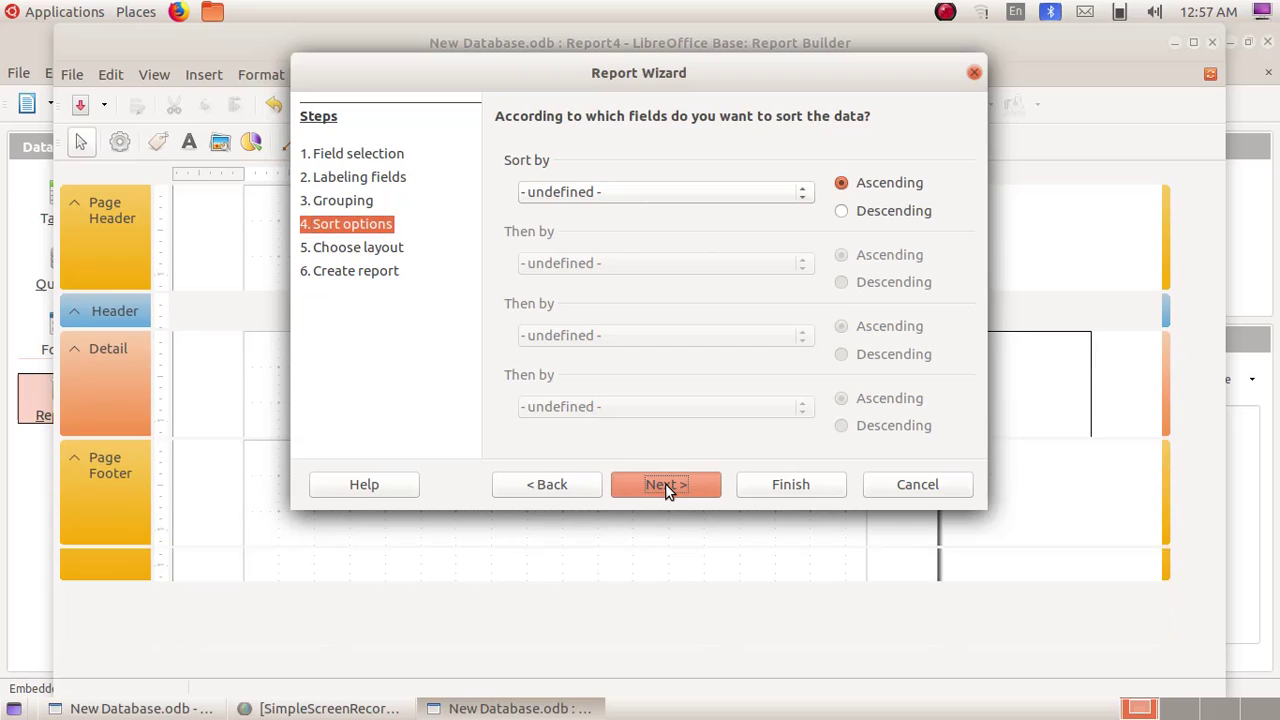
left_click_drag(722, 74, 862, 54)
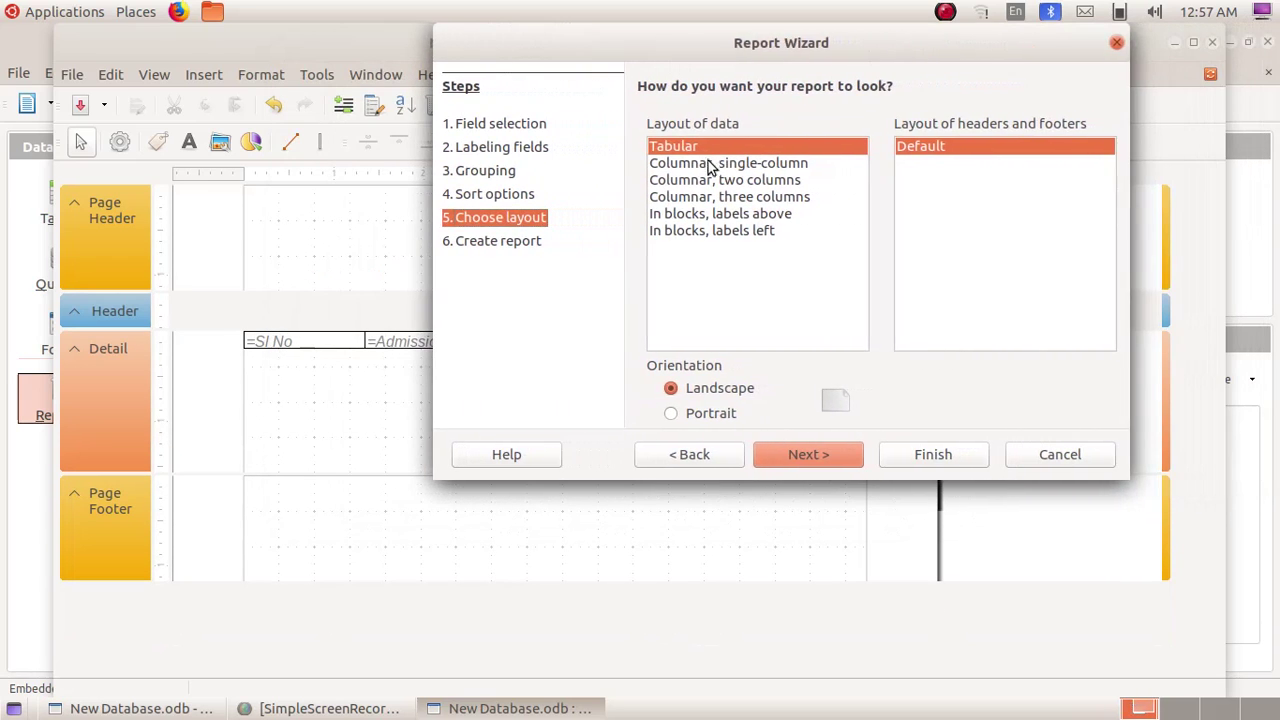
- Choose the 'In blocks, labels above' data layout and continue to the final step
left_click(716, 215)
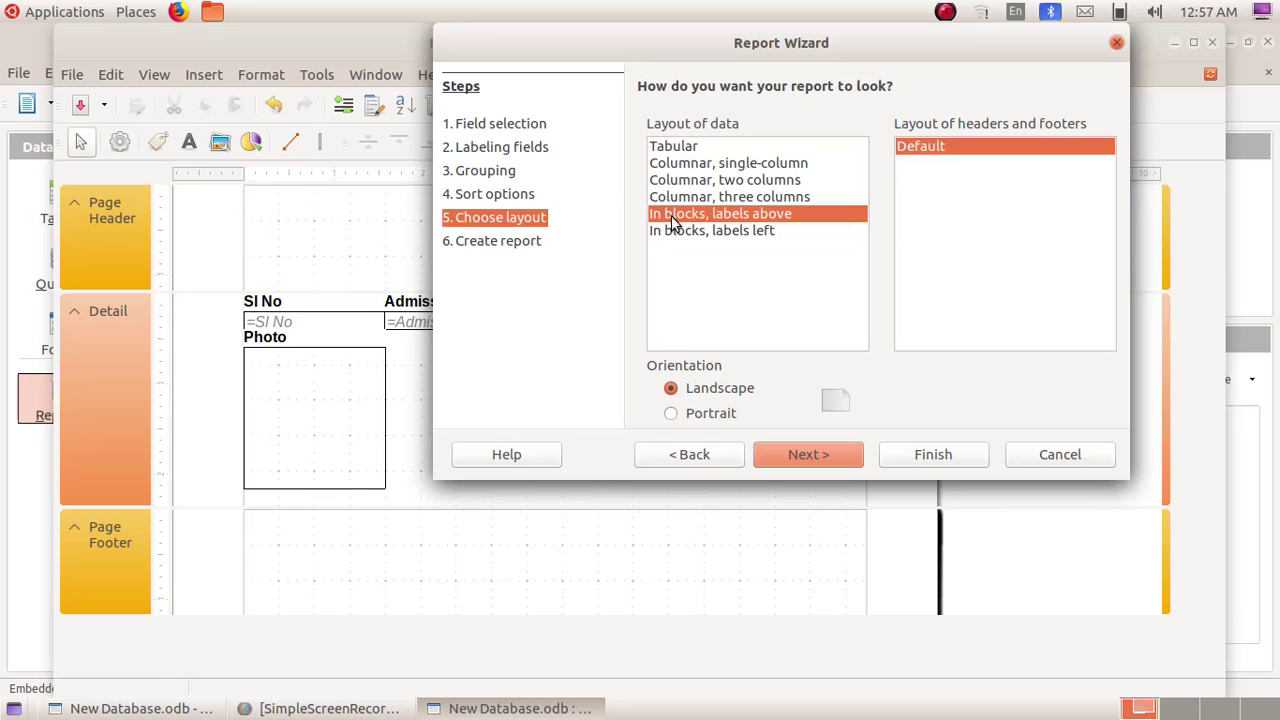
left_click(800, 455)
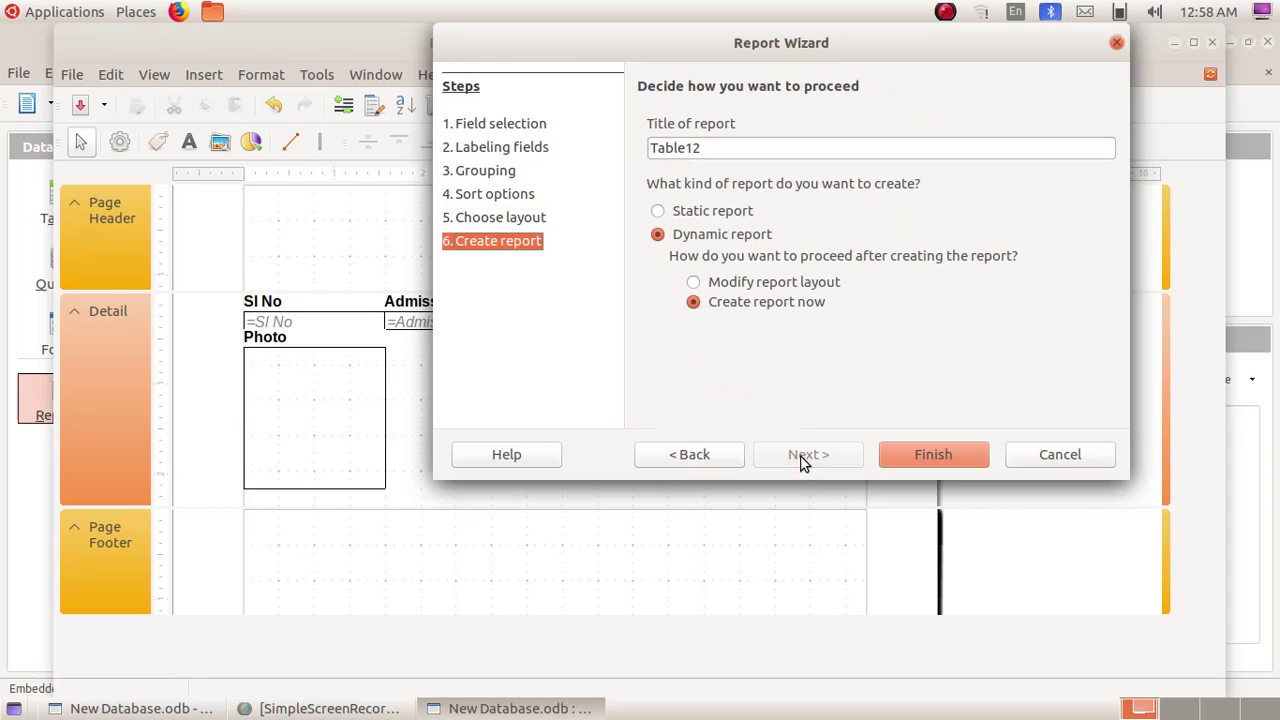
- Generate the Table121 report in Writer, scroll through the records, and dismiss the read-only notice
left_click(926, 453)
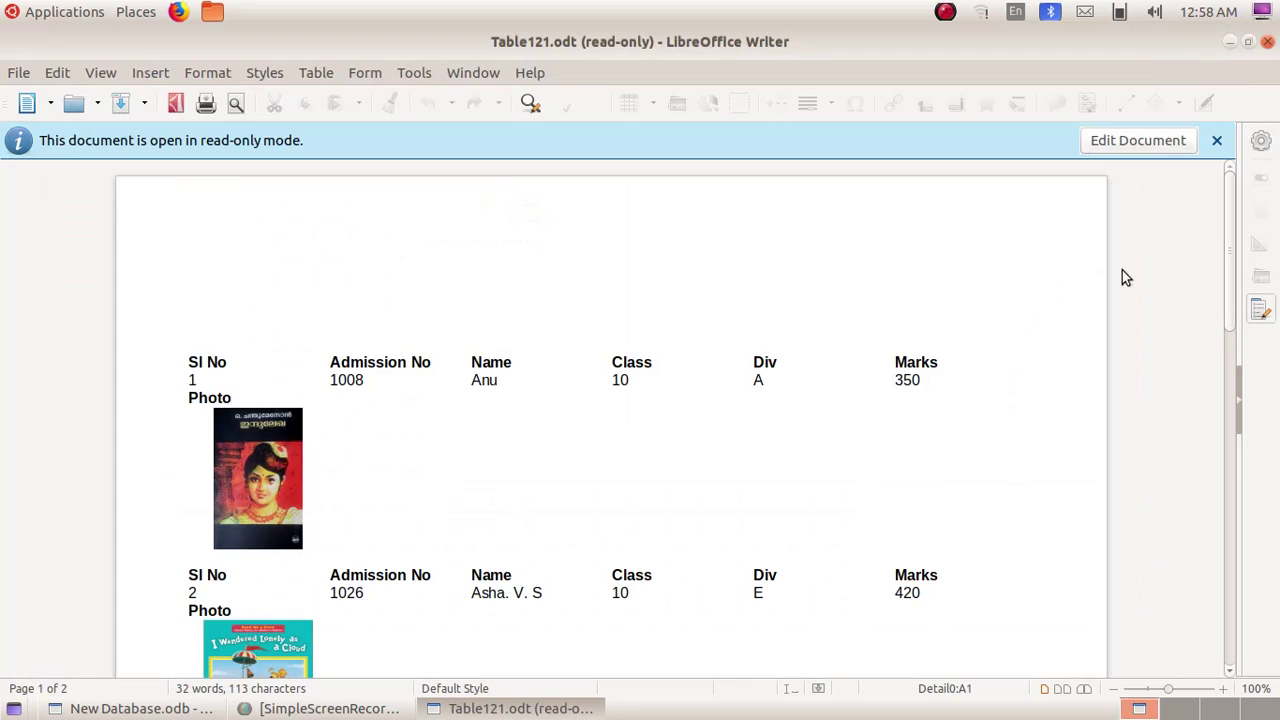
scroll(957, 334, "down", 5)
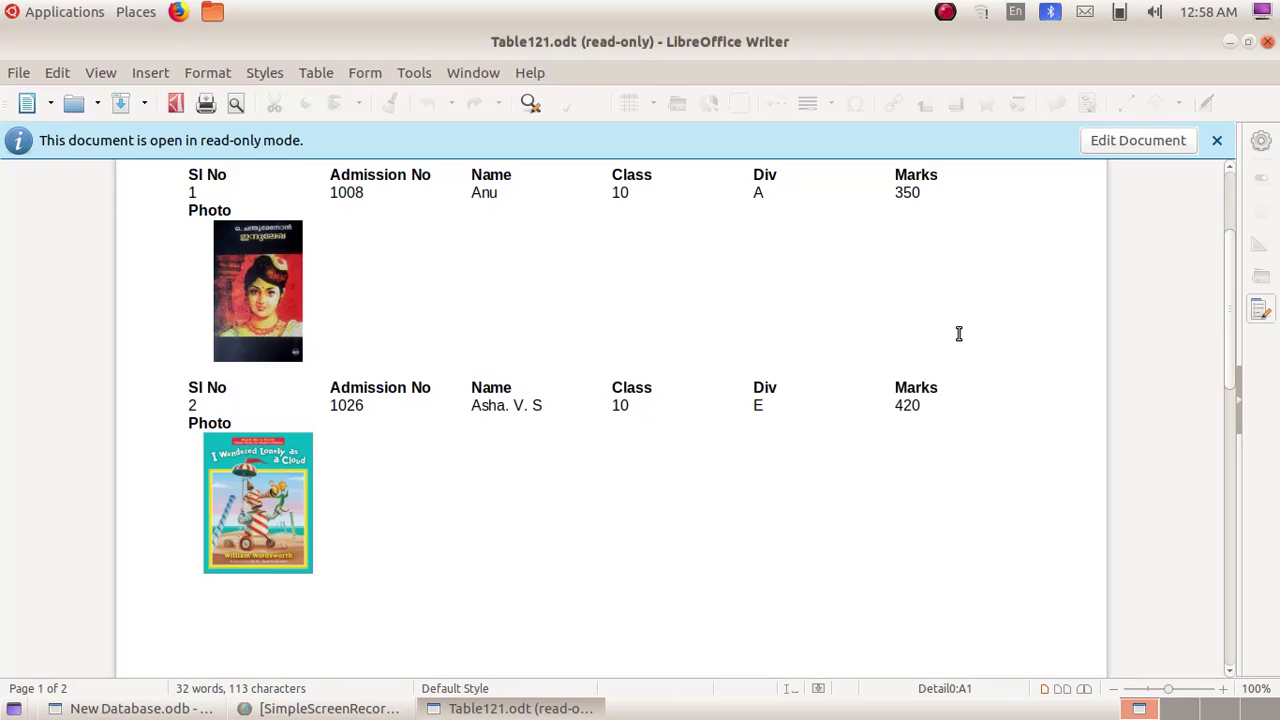
scroll(958, 334, "up", 2)
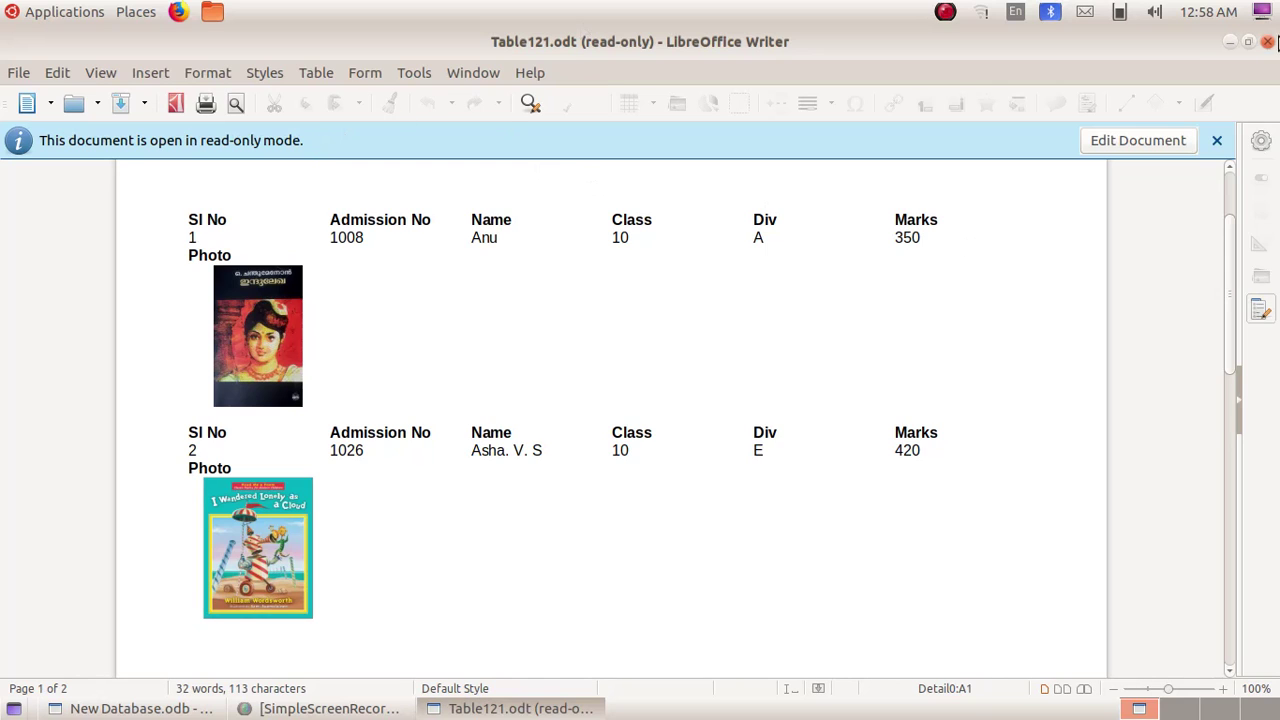
left_click(1217, 140)
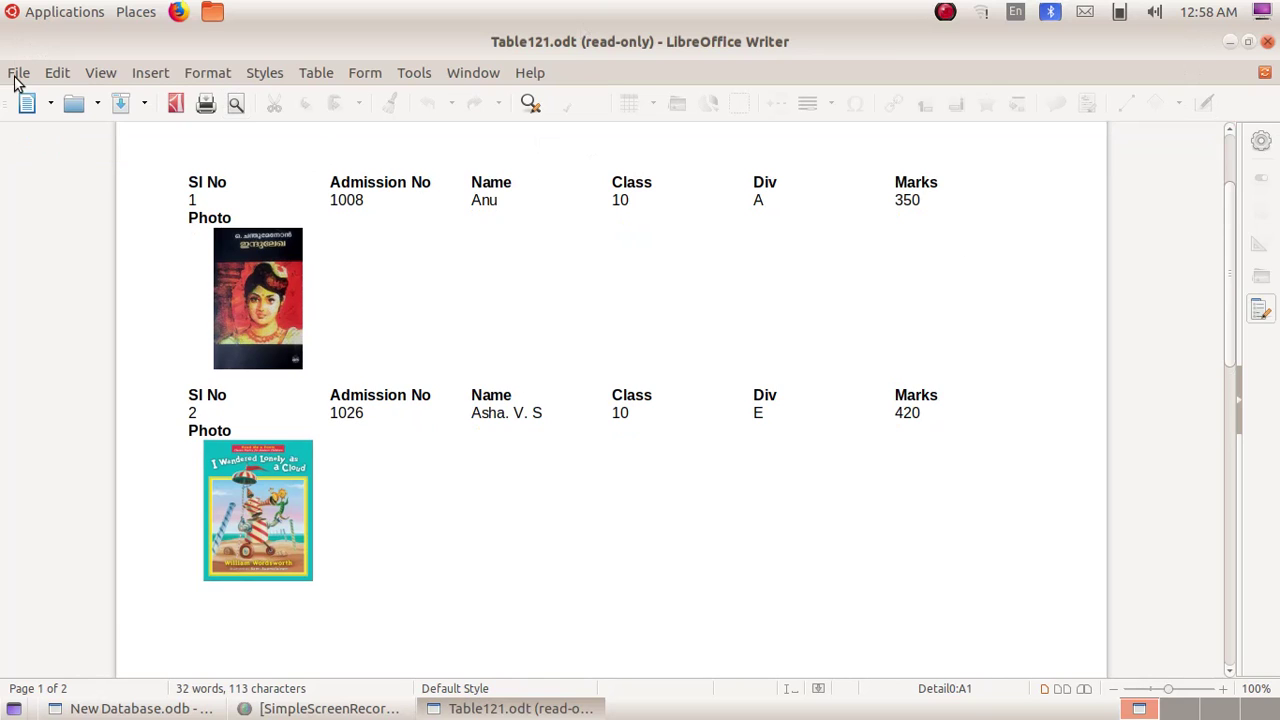
- In Save As, name the file 'Database Table' and choose the Students_Works_10 folder
left_click(18, 73)
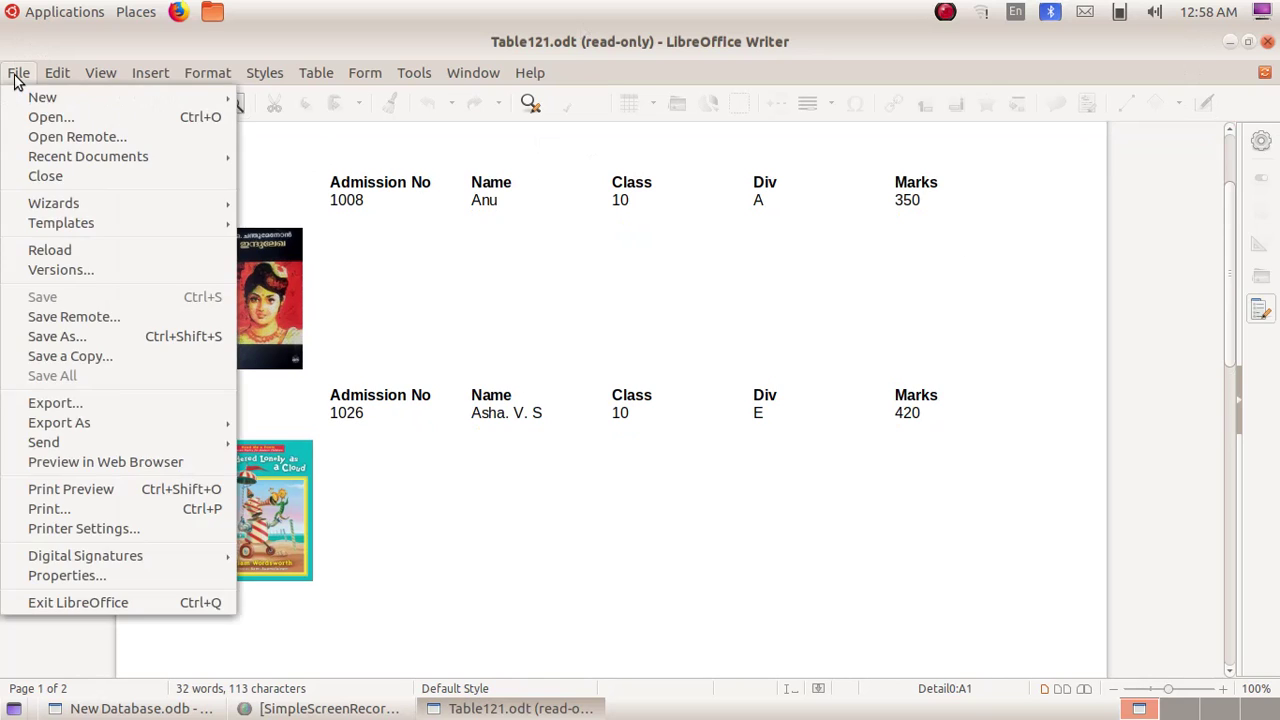
left_click(71, 333)
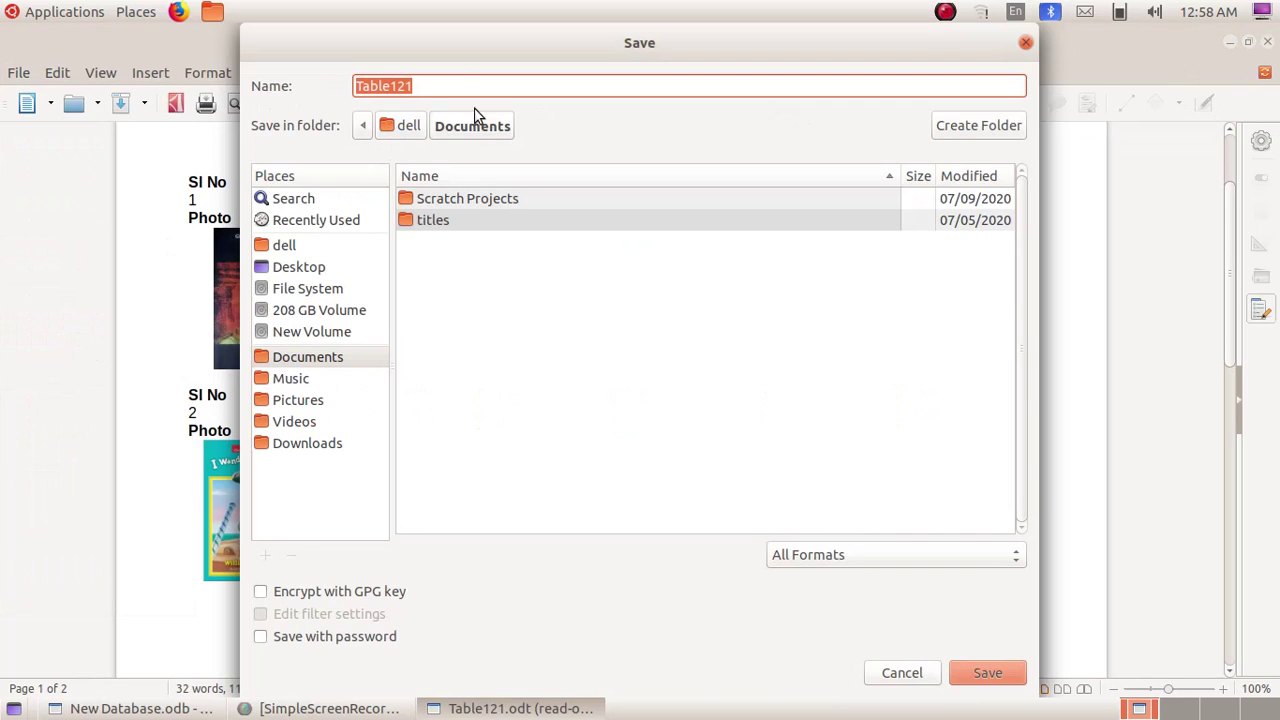
left_click(447, 79)
key("BackSpace")
key("BackSpace")
key("BackSpace")
key("BackSpace")
key("BackSpace")
key("BackSpace")
key("BackSpace")
key("BackSpace")
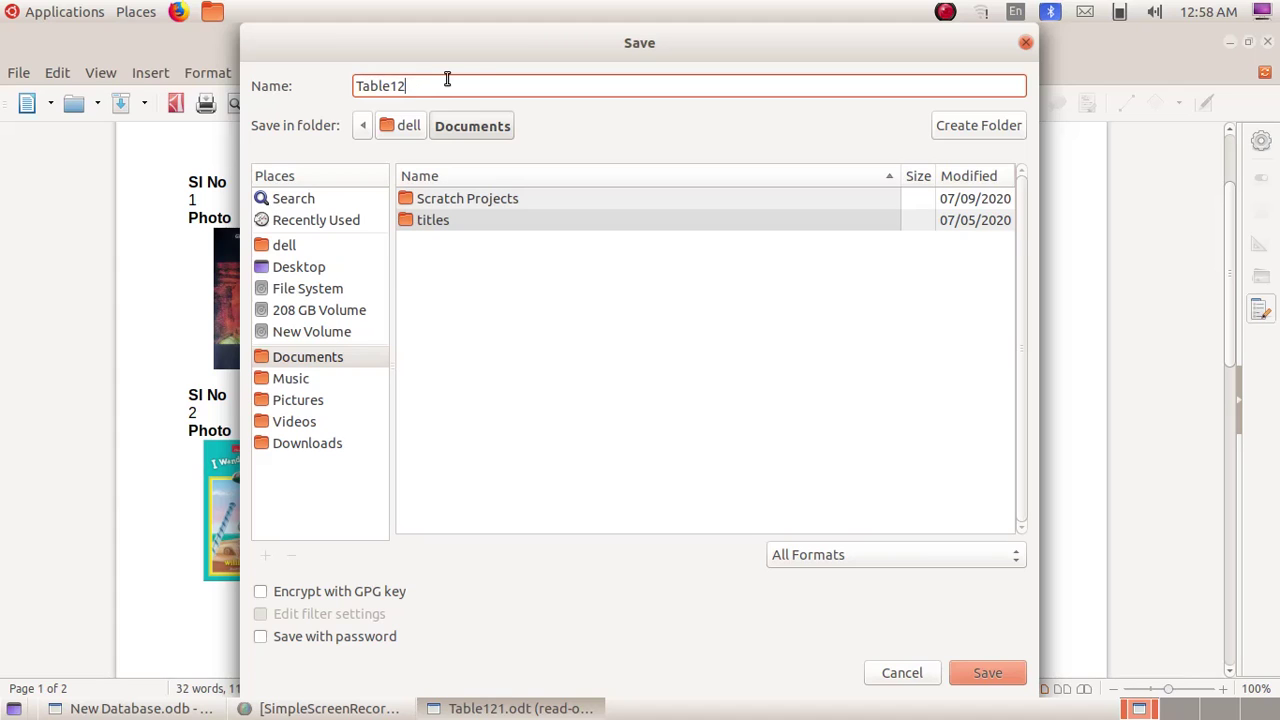
type("Database Table")
left_click(408, 125)
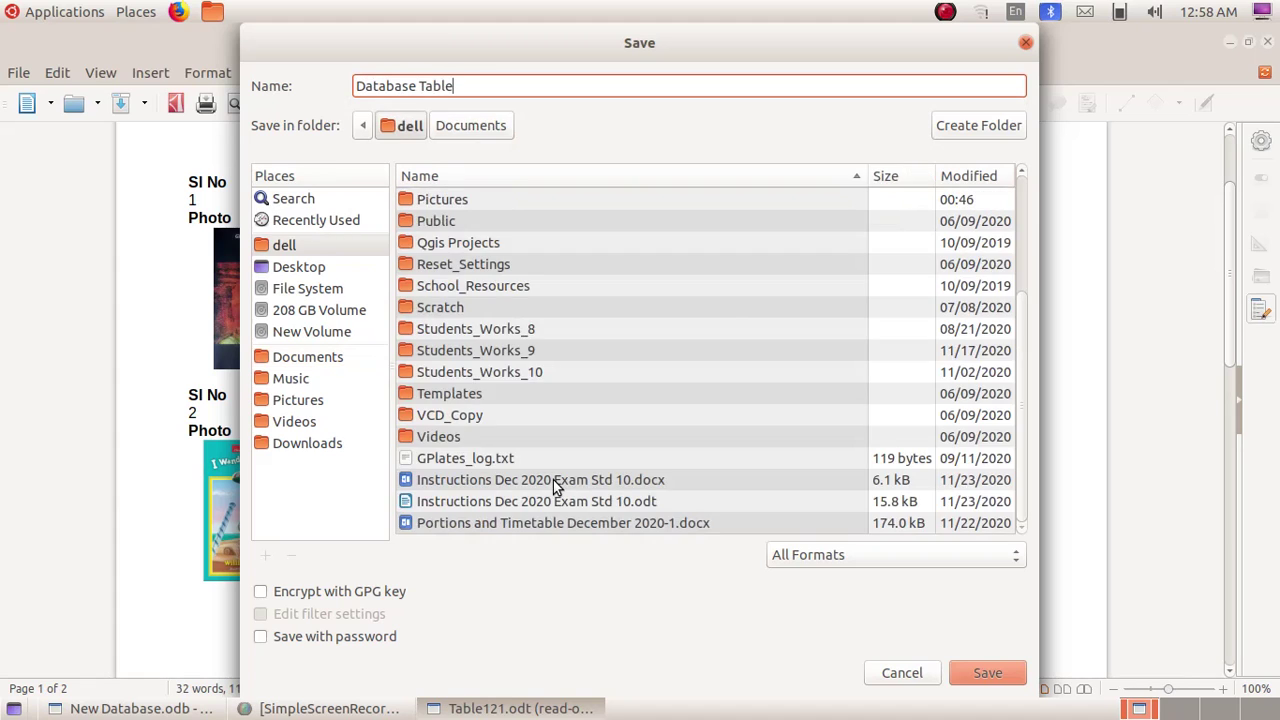
double_click(538, 370)
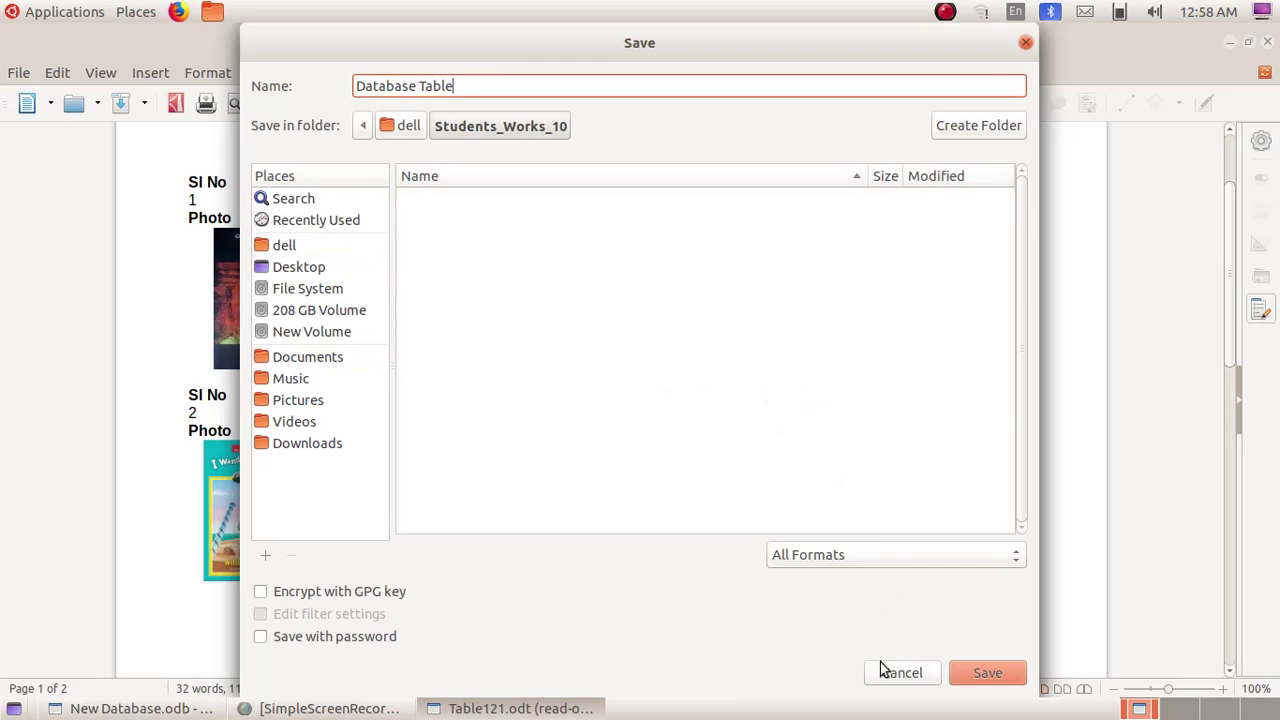
- Save the report as Database Table.odt and close the Writer window
left_click(988, 671)
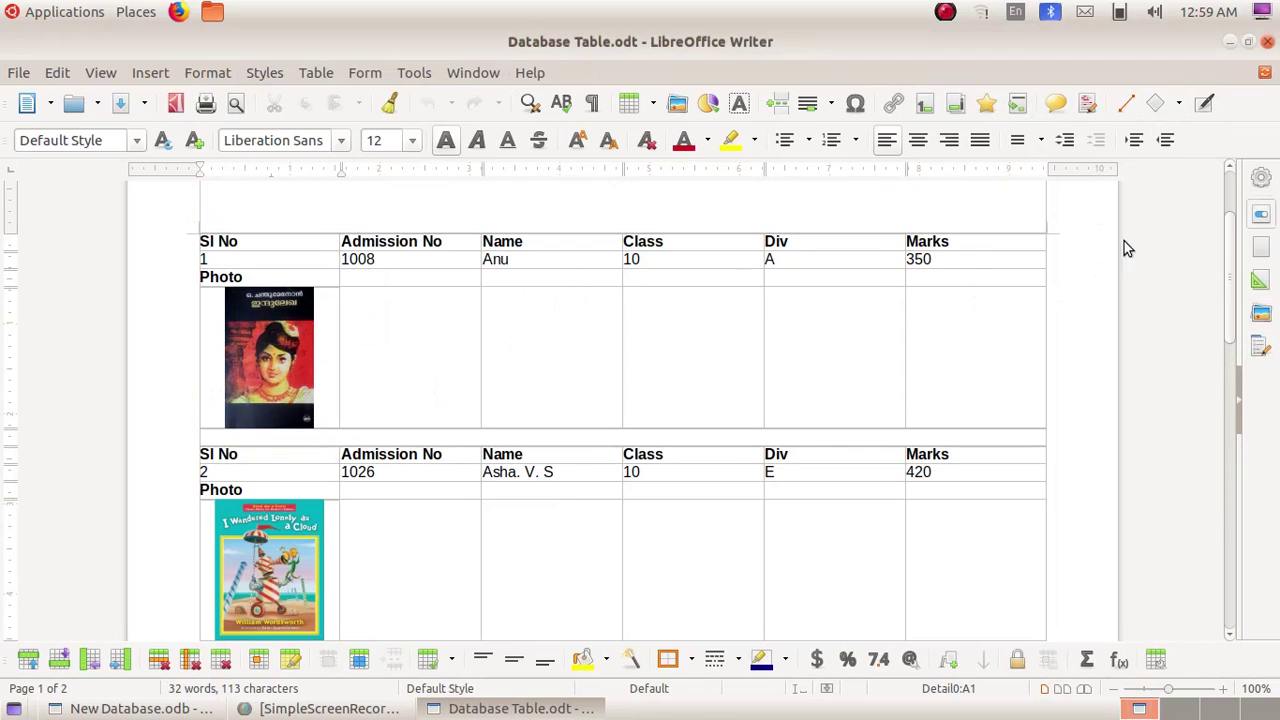
left_click(1268, 43)
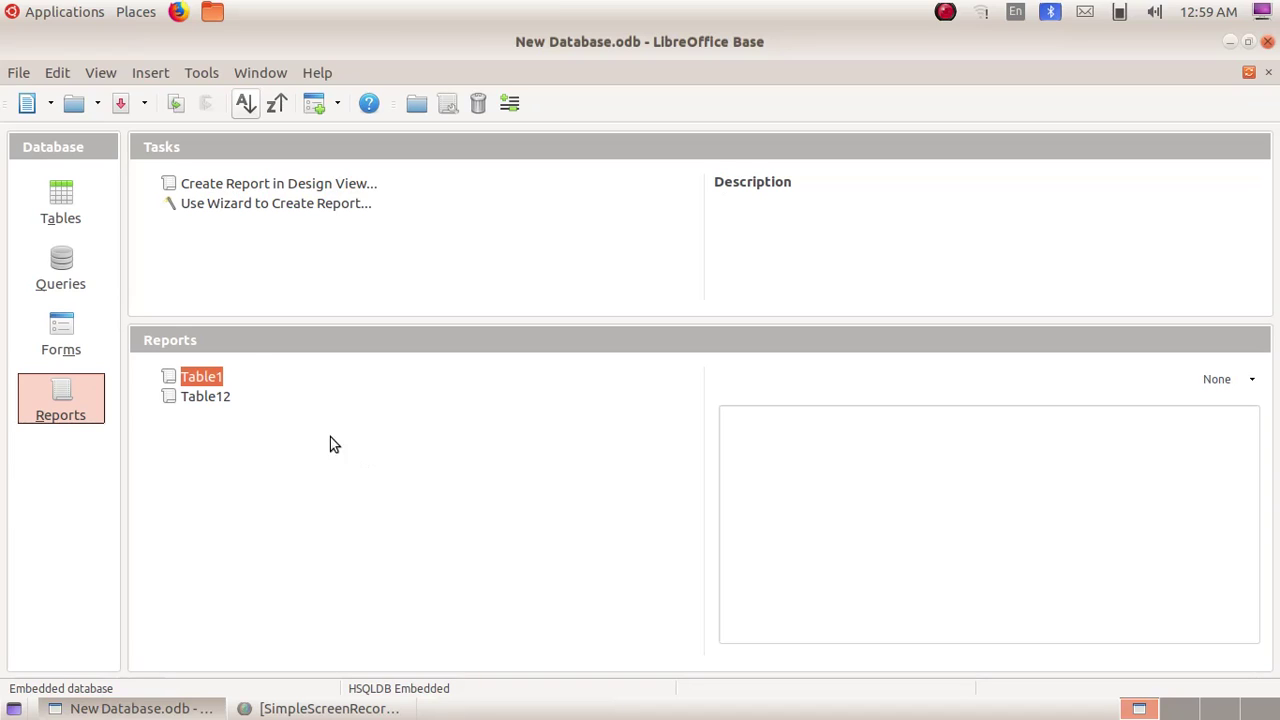
- Switch to the Queries section and launch the Query Wizard
left_click(66, 273)
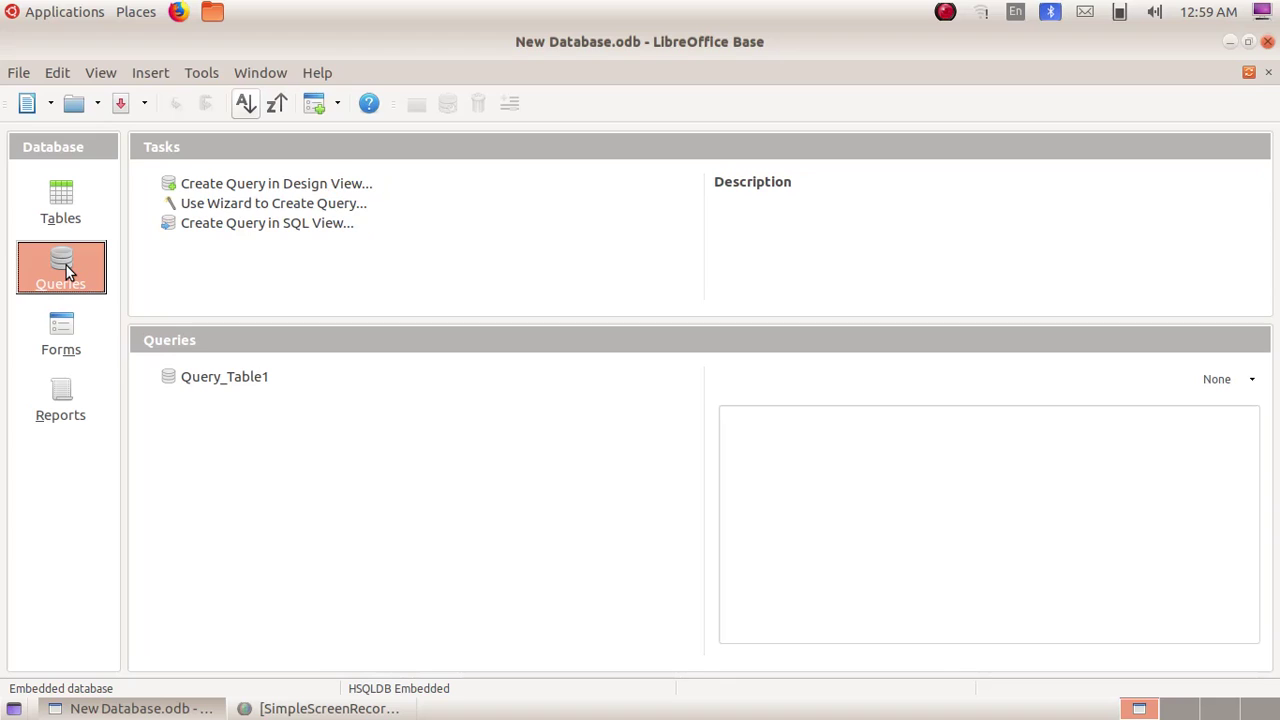
left_click(288, 205)
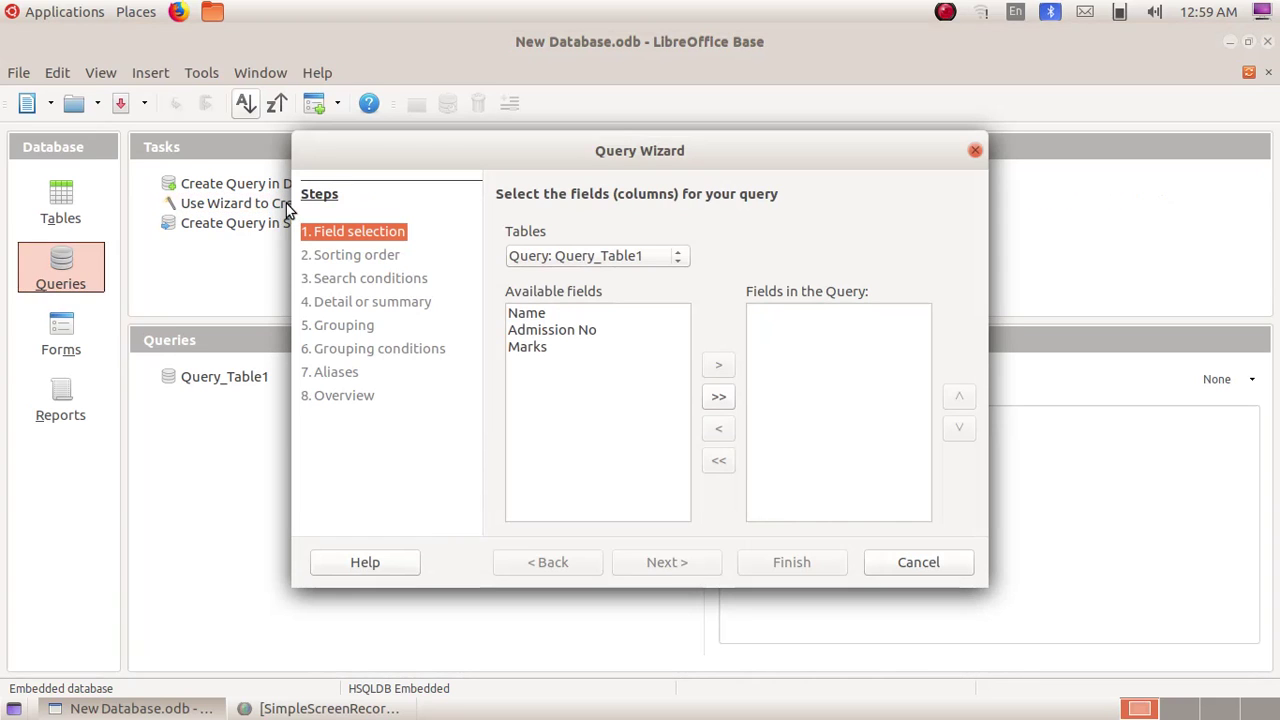
- Use Table1 as the source and add Sl No, Name, Admission No, Class, Div and Marks
left_click(679, 257)
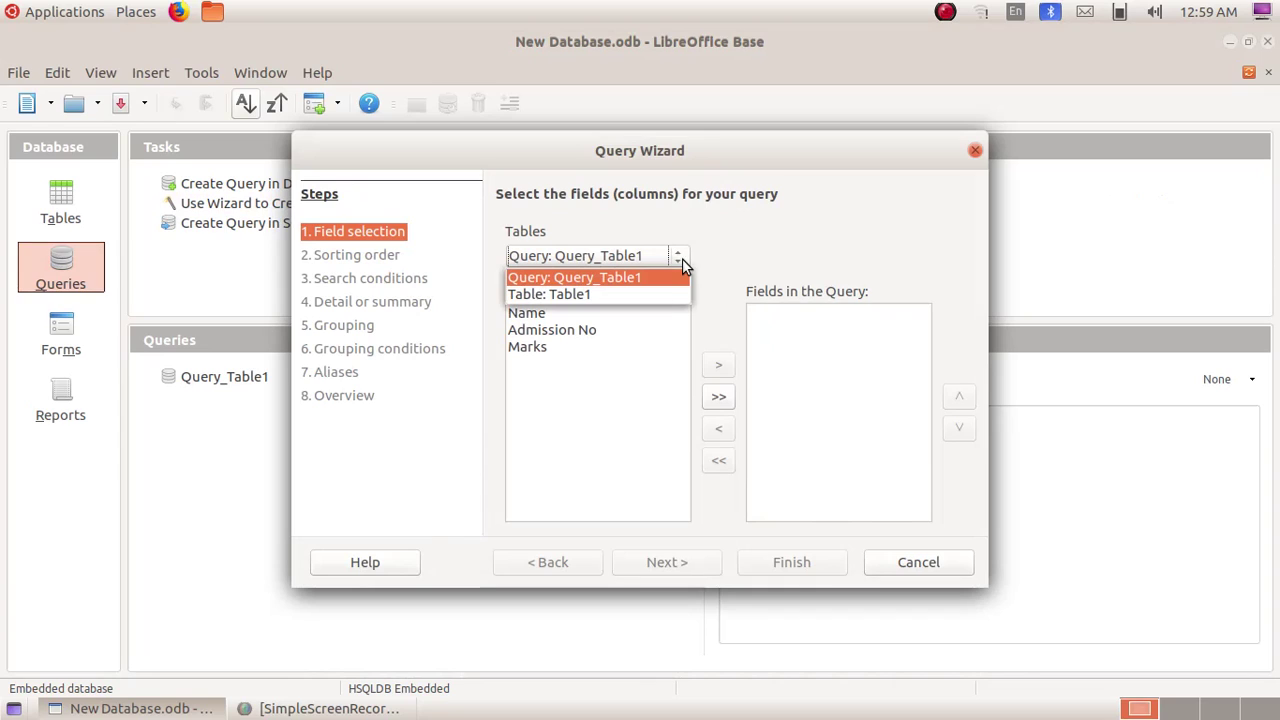
left_click(653, 294)
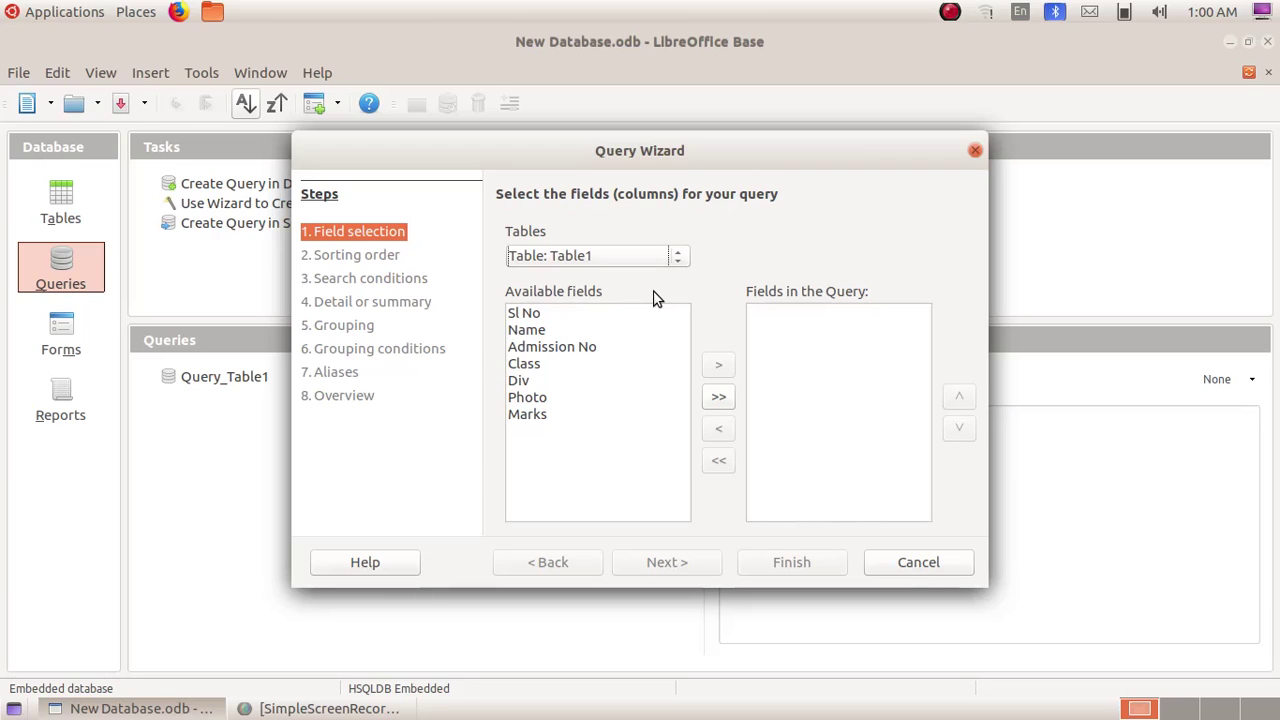
left_click(528, 314)
left_click(719, 365)
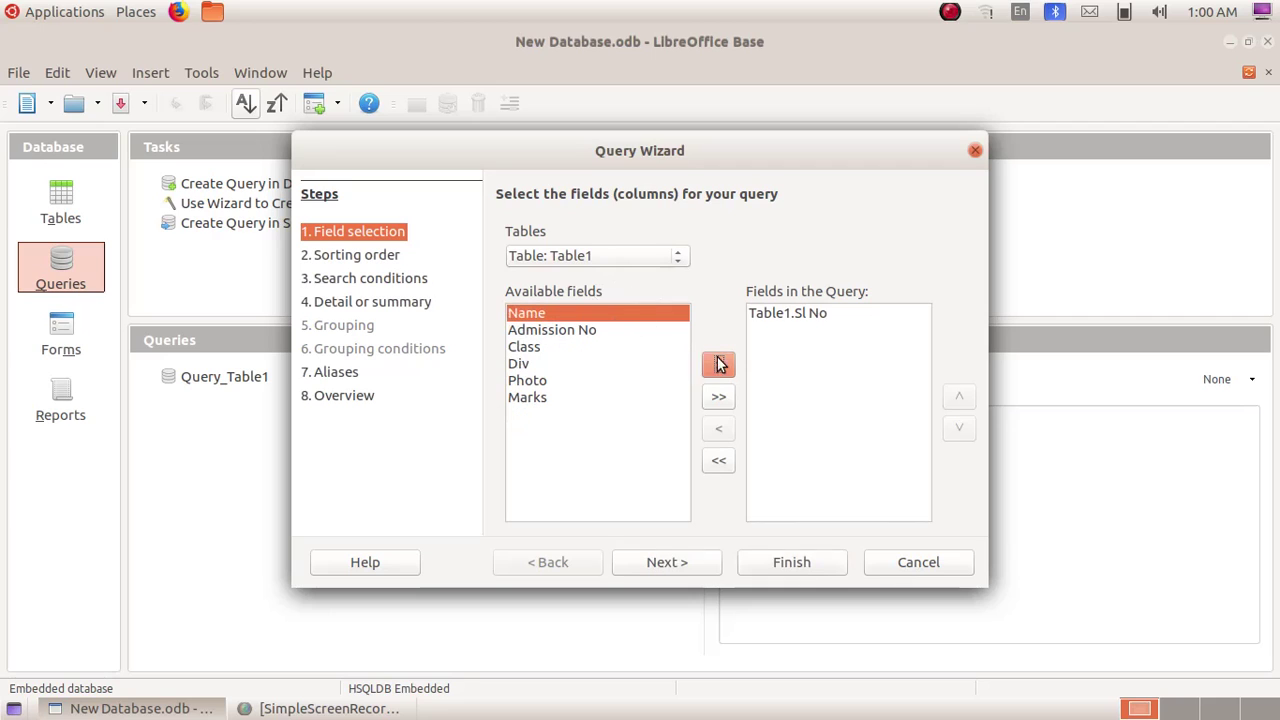
left_click(721, 367)
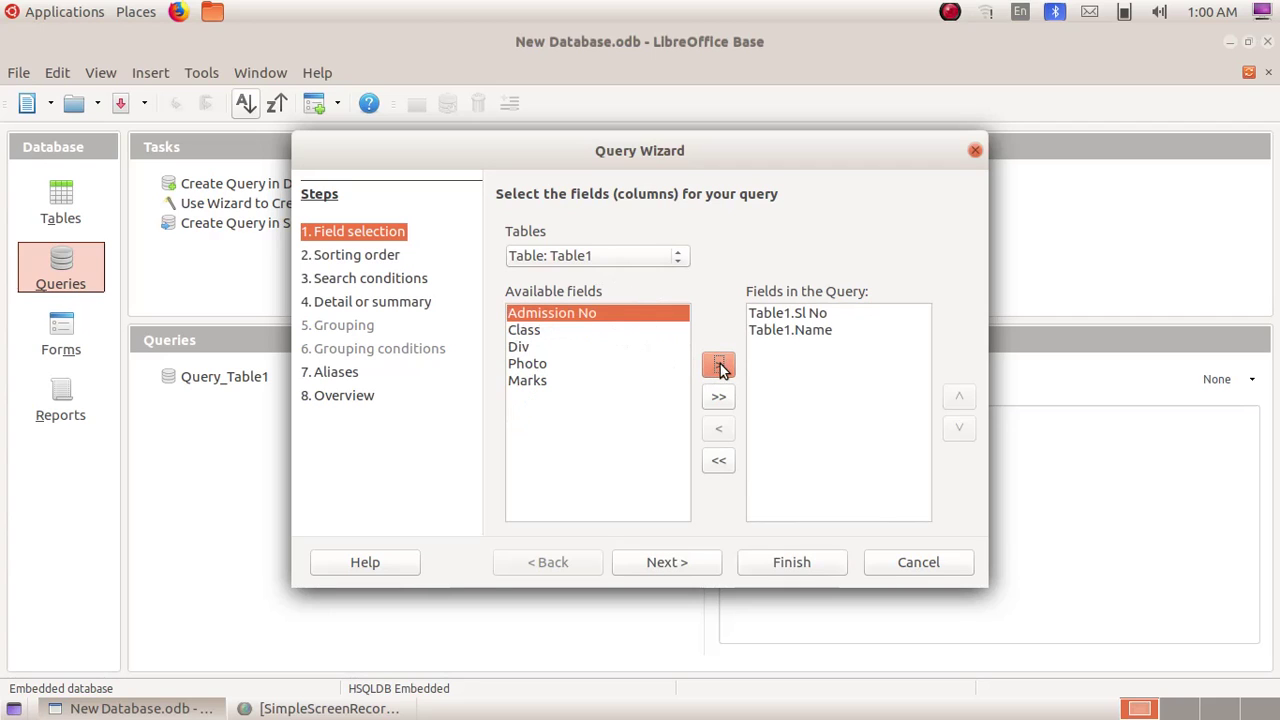
left_click(721, 367)
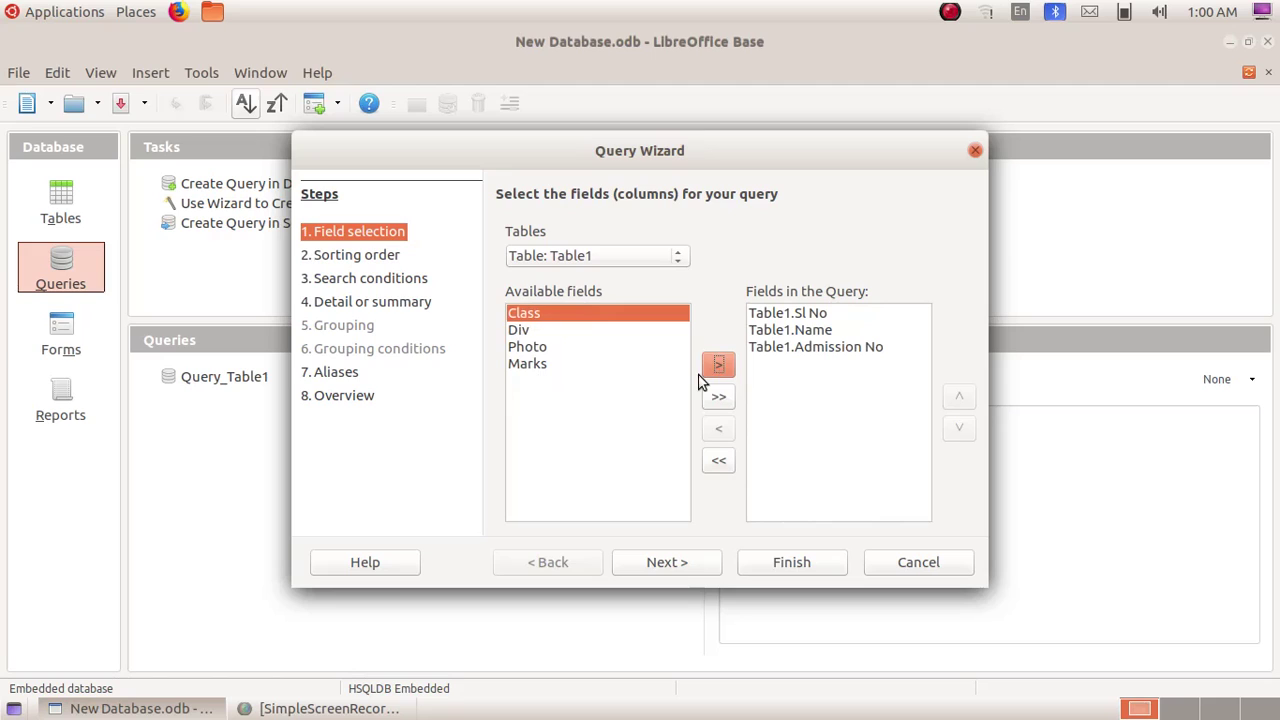
left_click(718, 368)
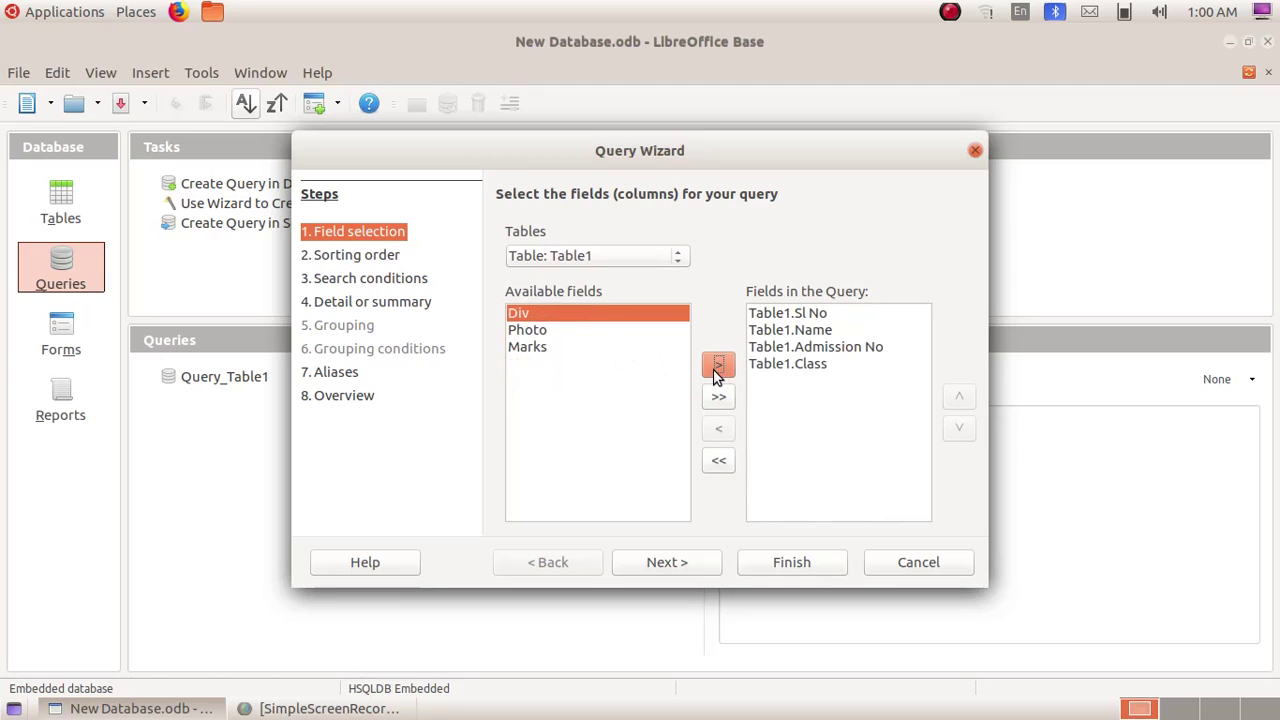
left_click(716, 369)
left_click(552, 332)
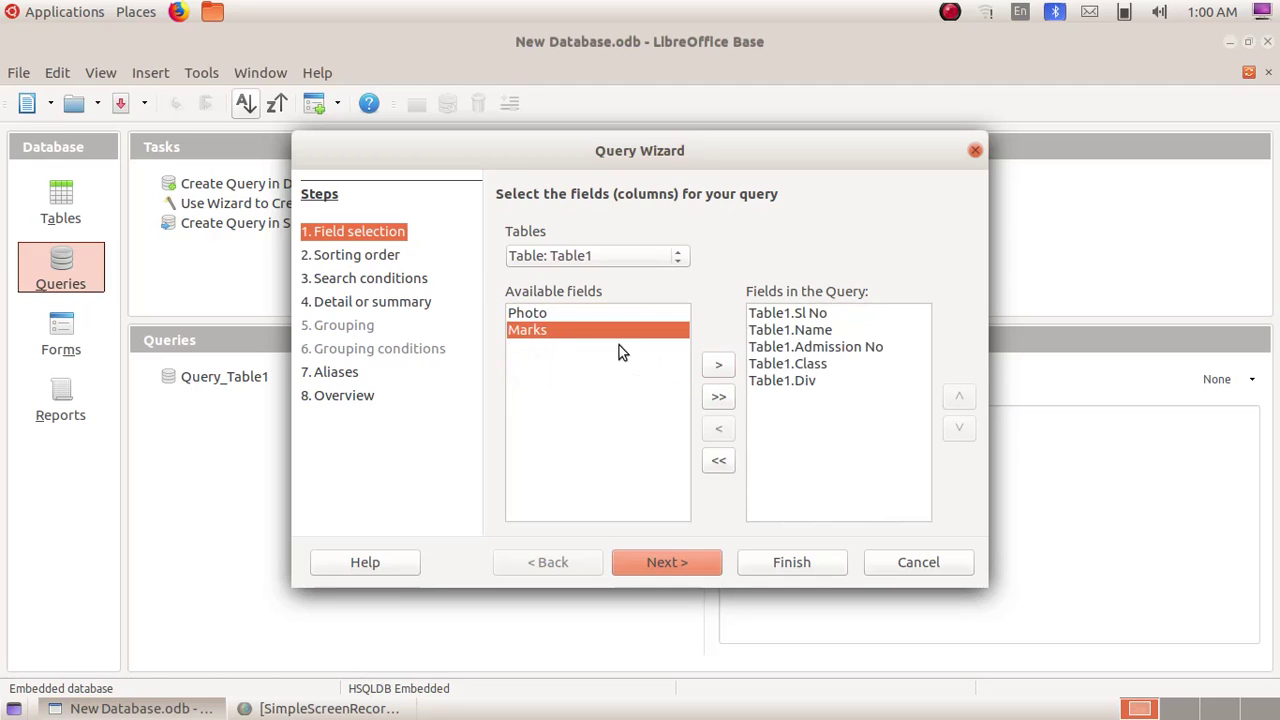
left_click(719, 367)
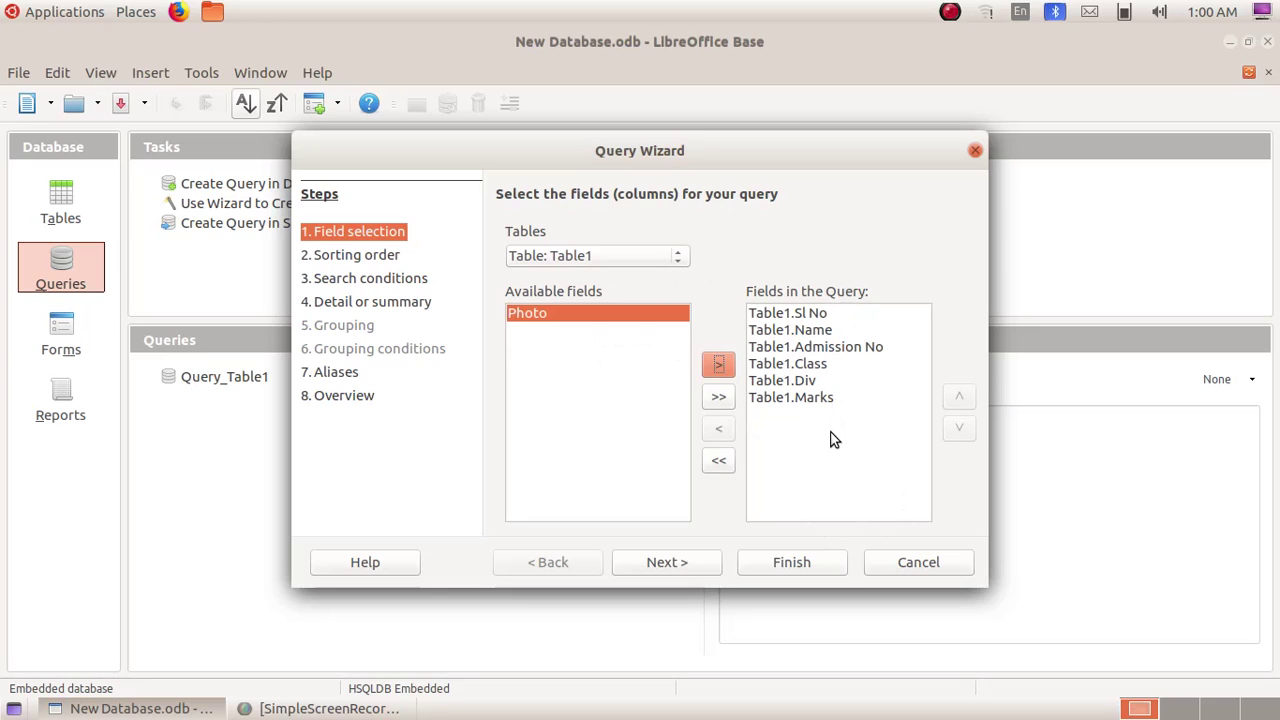
left_click(666, 563)
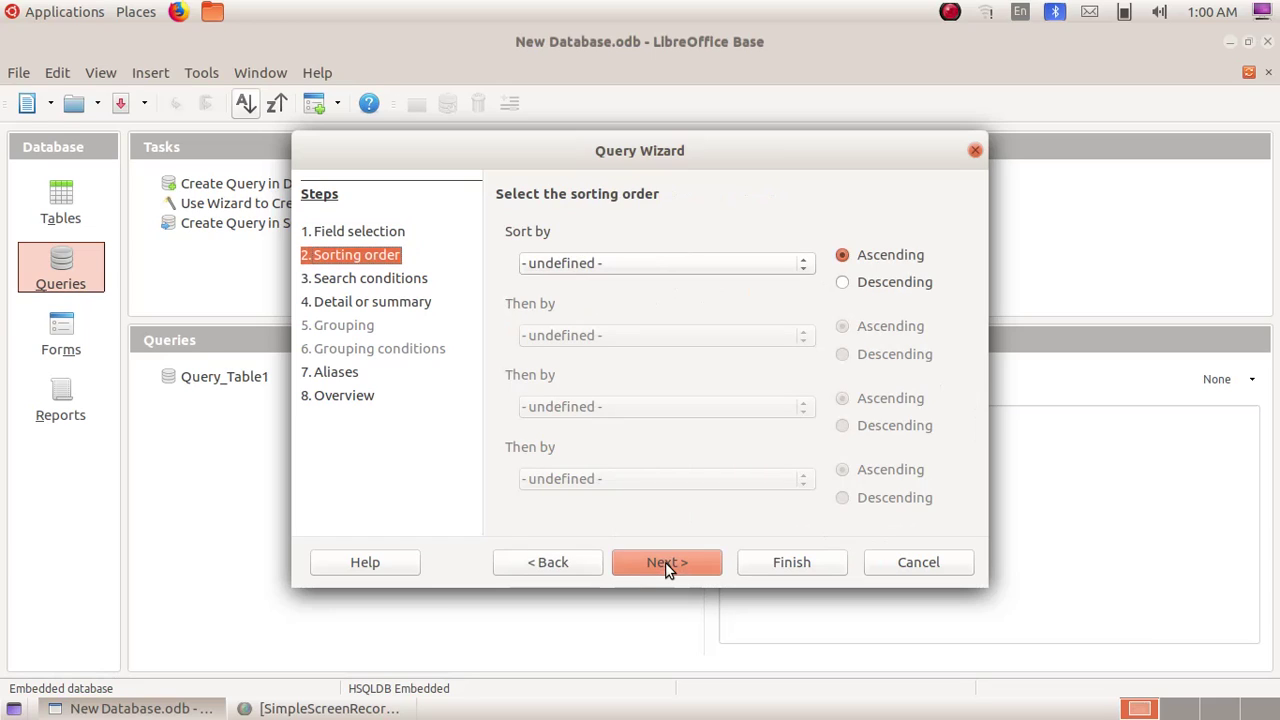
- Leave the sorting order empty and continue to the search conditions step
left_click(667, 563)
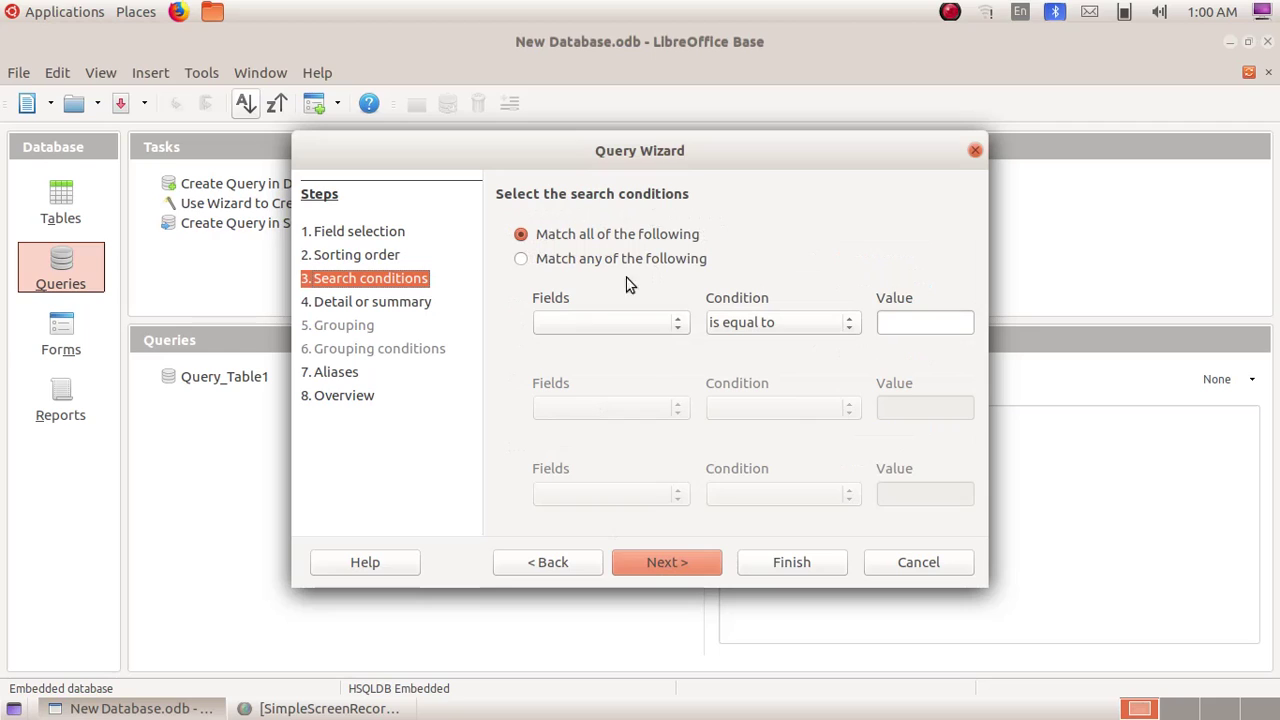
- Add the first condition: Table1.Marks is greater than 400
left_click(644, 325)
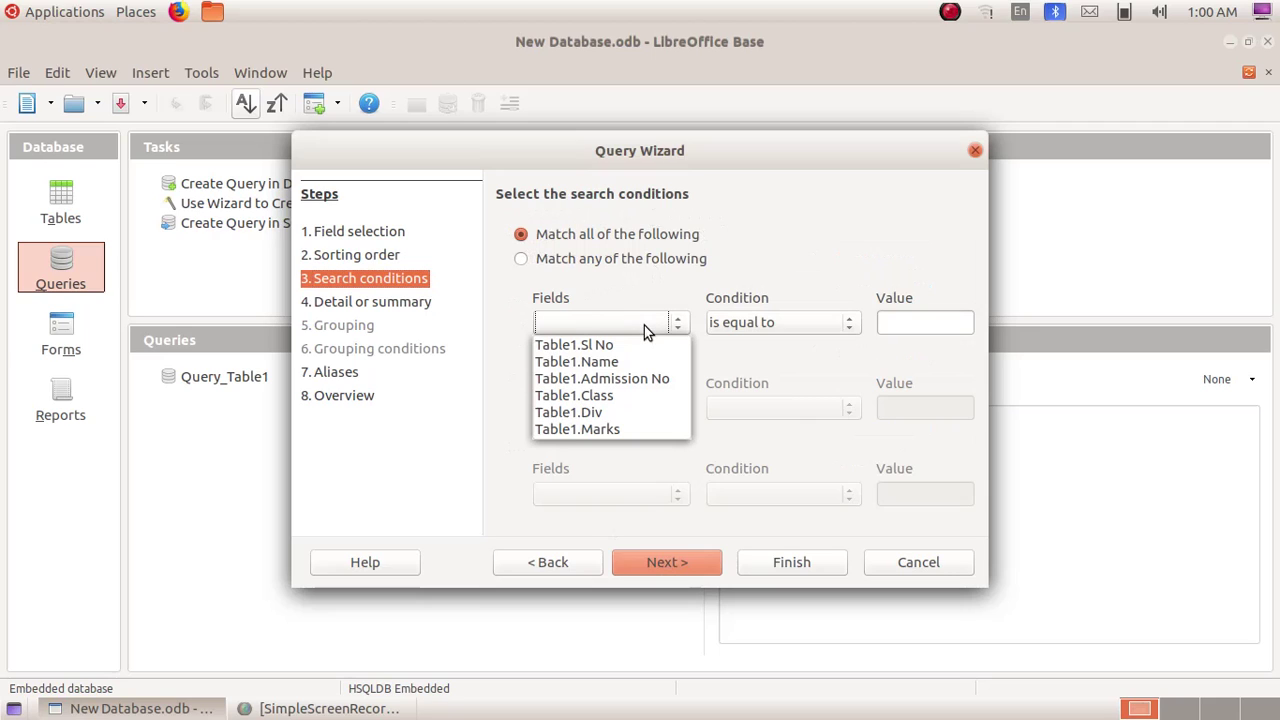
left_click(644, 431)
left_click(766, 325)
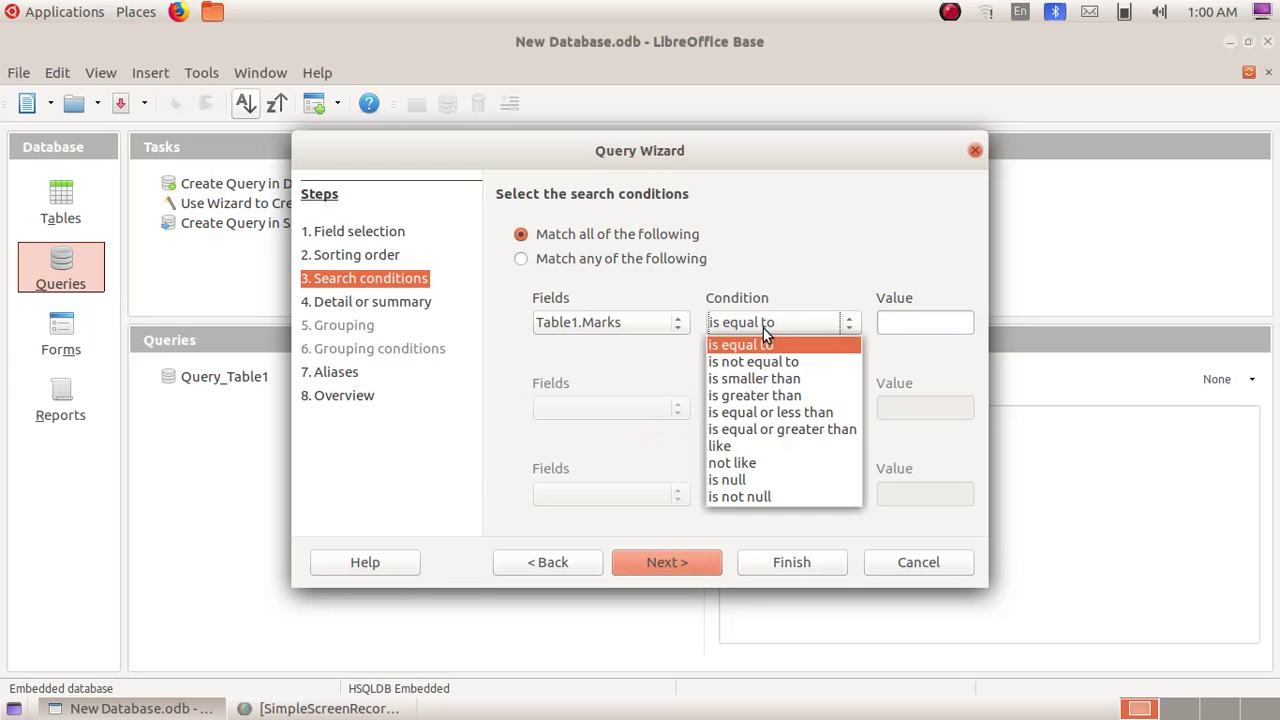
left_click(764, 395)
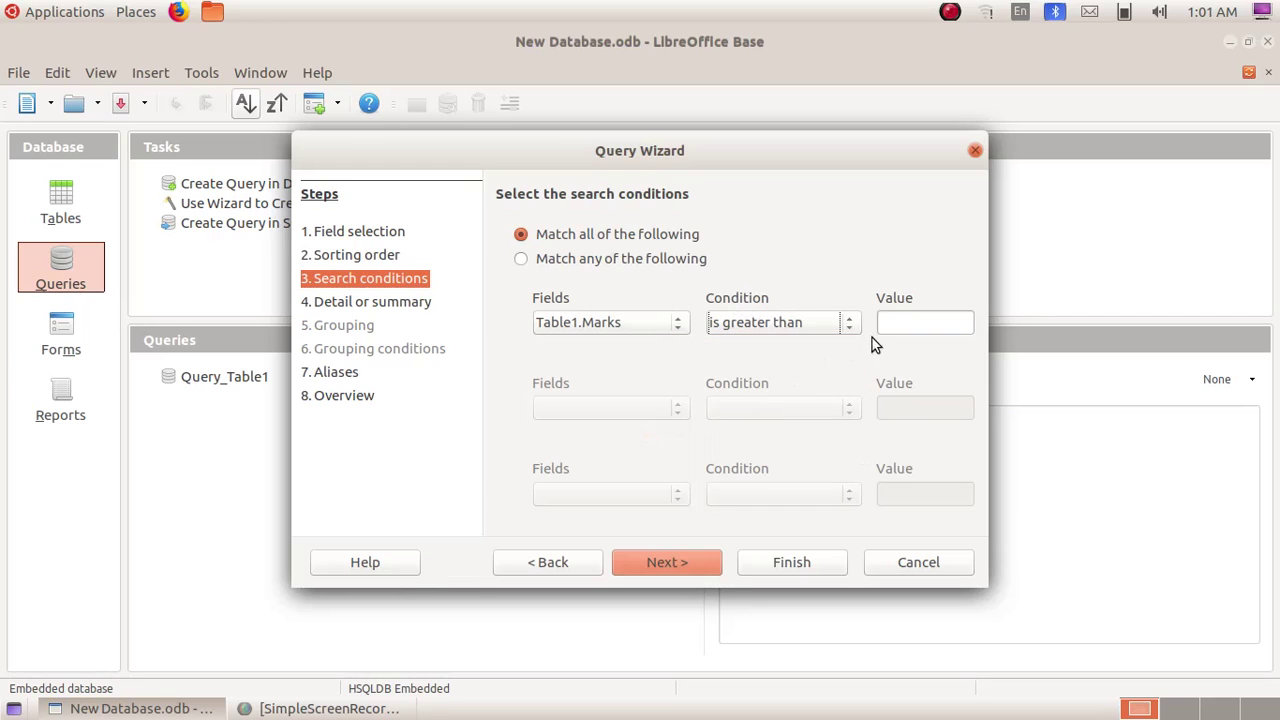
left_click(897, 330)
type("400")
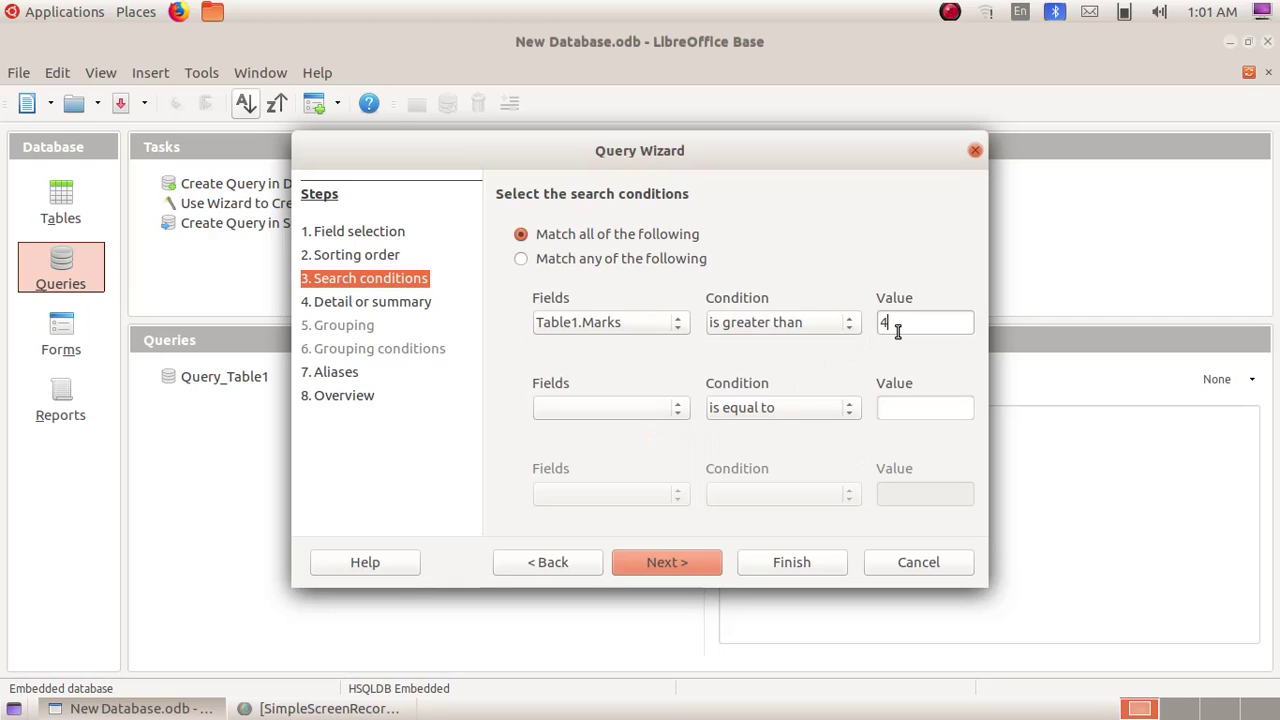
- Add the second condition: Table1.Marks is smaller than 500
left_click(657, 407)
left_click(636, 515)
left_click(758, 407)
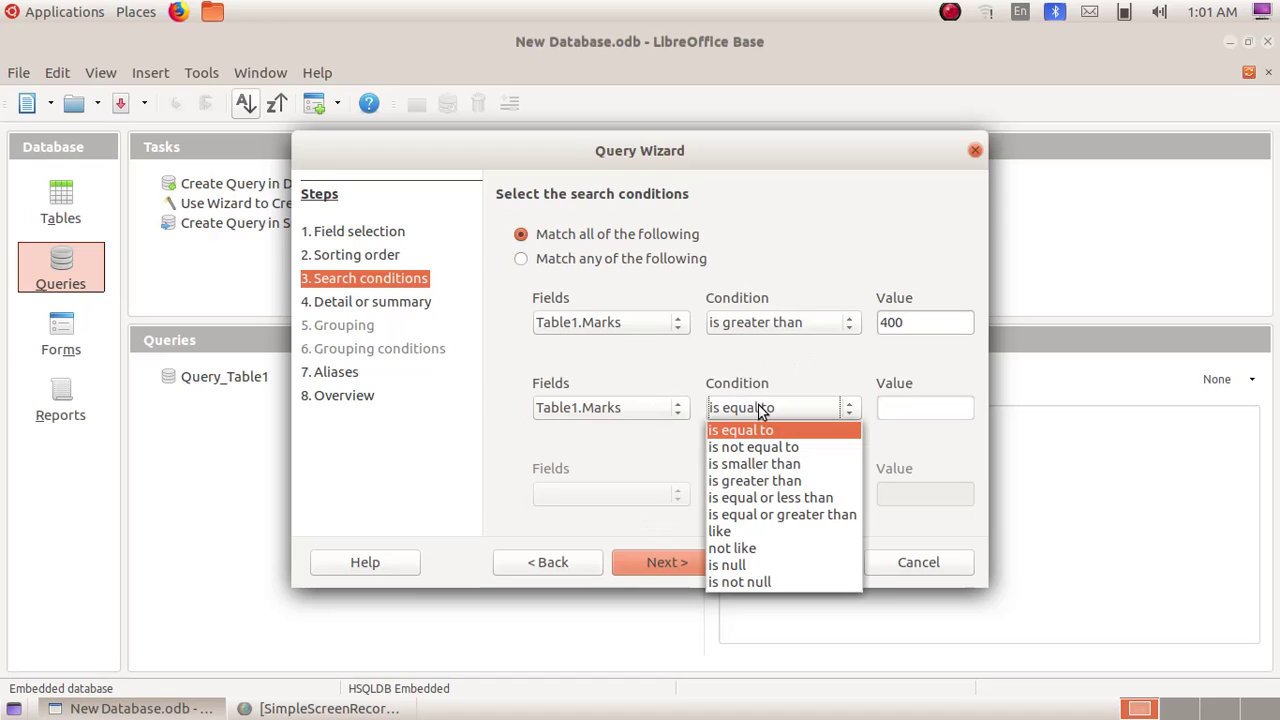
left_click(760, 464)
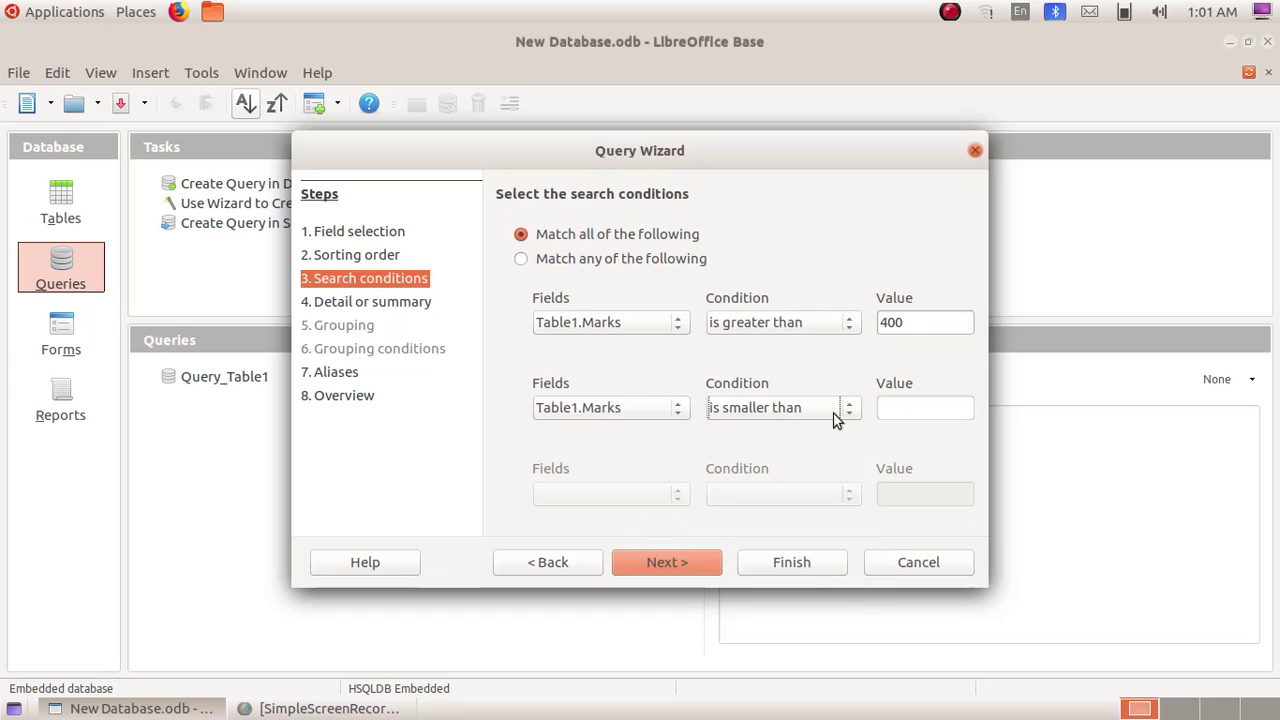
left_click(901, 407)
type("500")
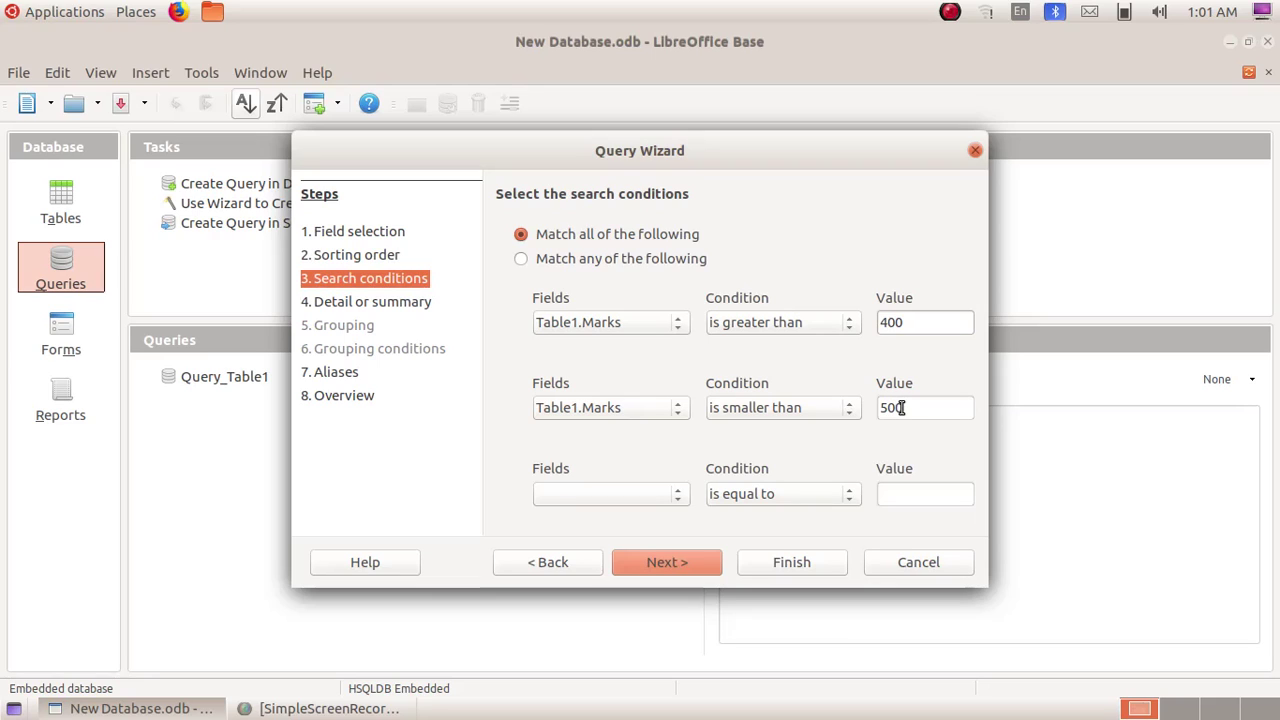
- Keep a detailed query and finish the wizard to show Query_Table1 2 results
left_click(675, 562)
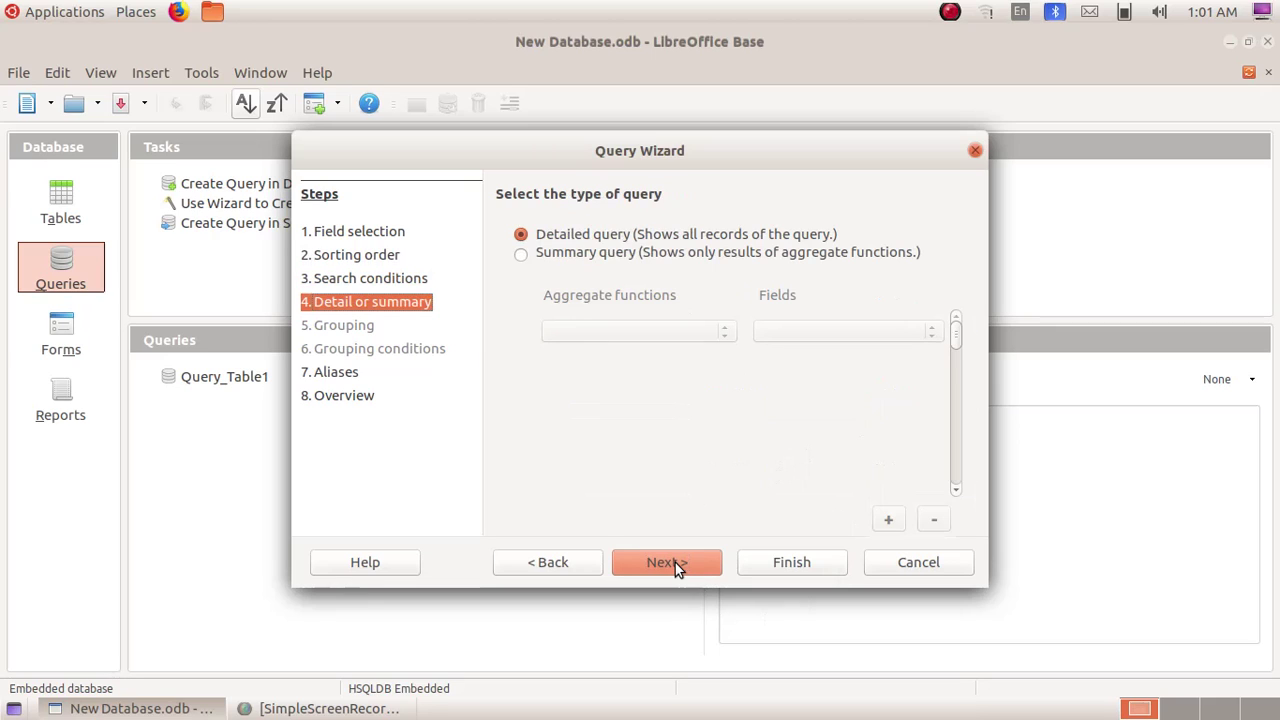
left_click(675, 562)
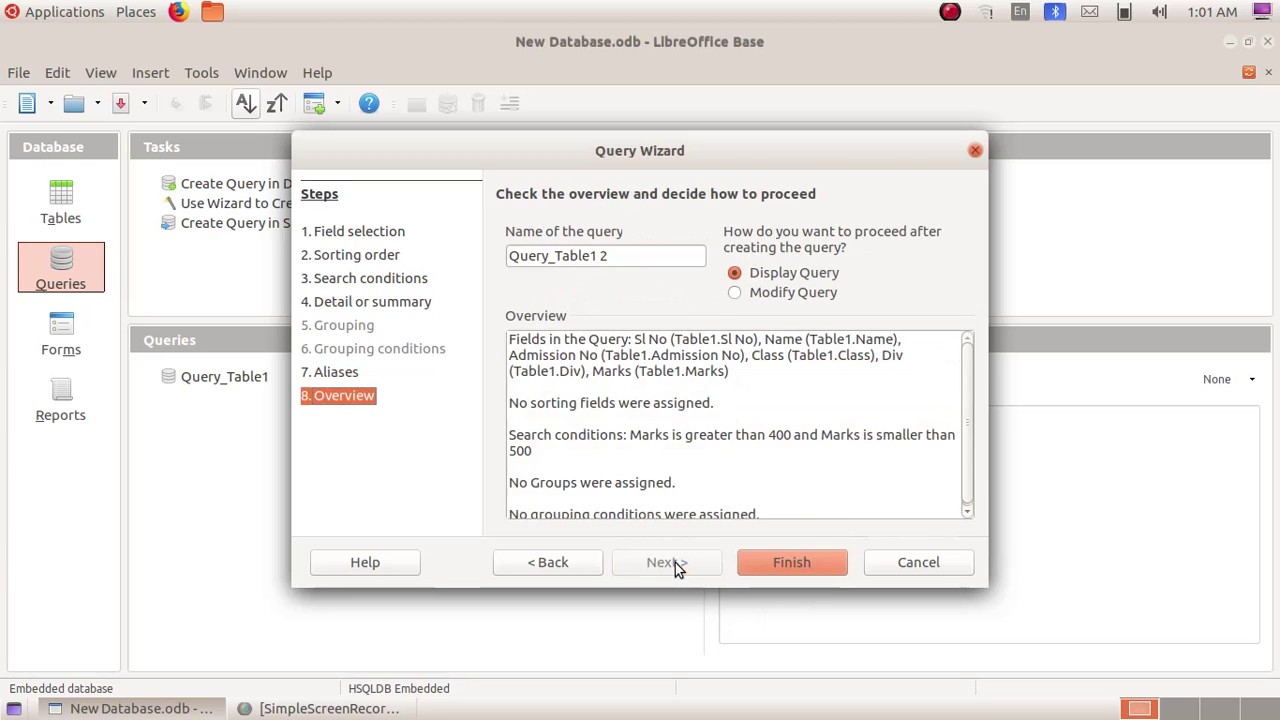
left_click(789, 563)
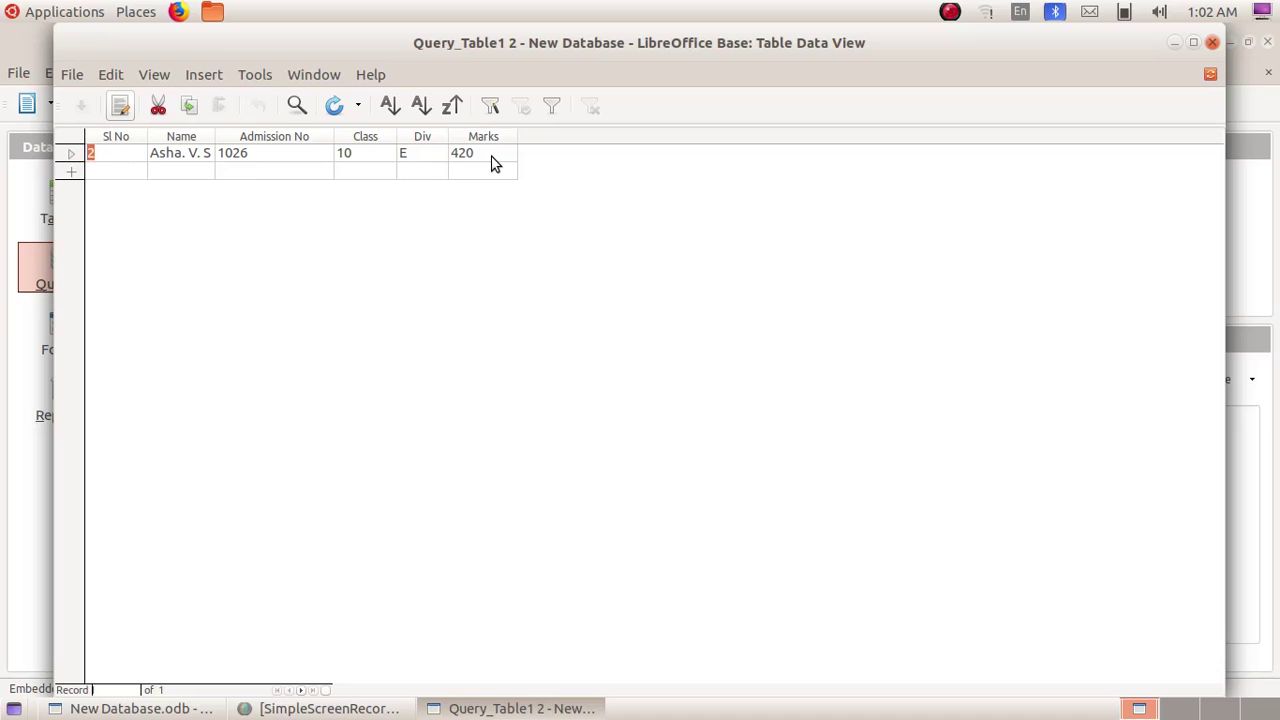
- Close the Query_Table1 2 data view showing the single Marks 420 record
key("ctrl+w")
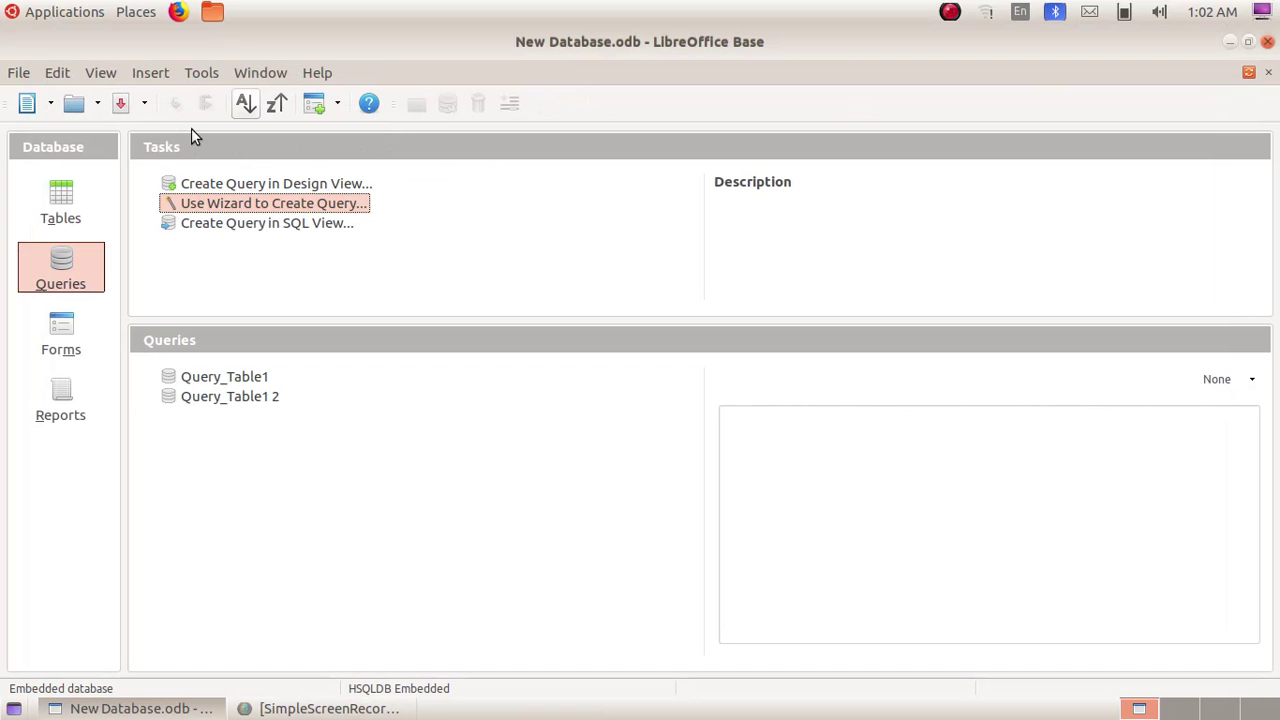
- Exit LibreOffice and save the changes to New Database
left_click(18, 74)
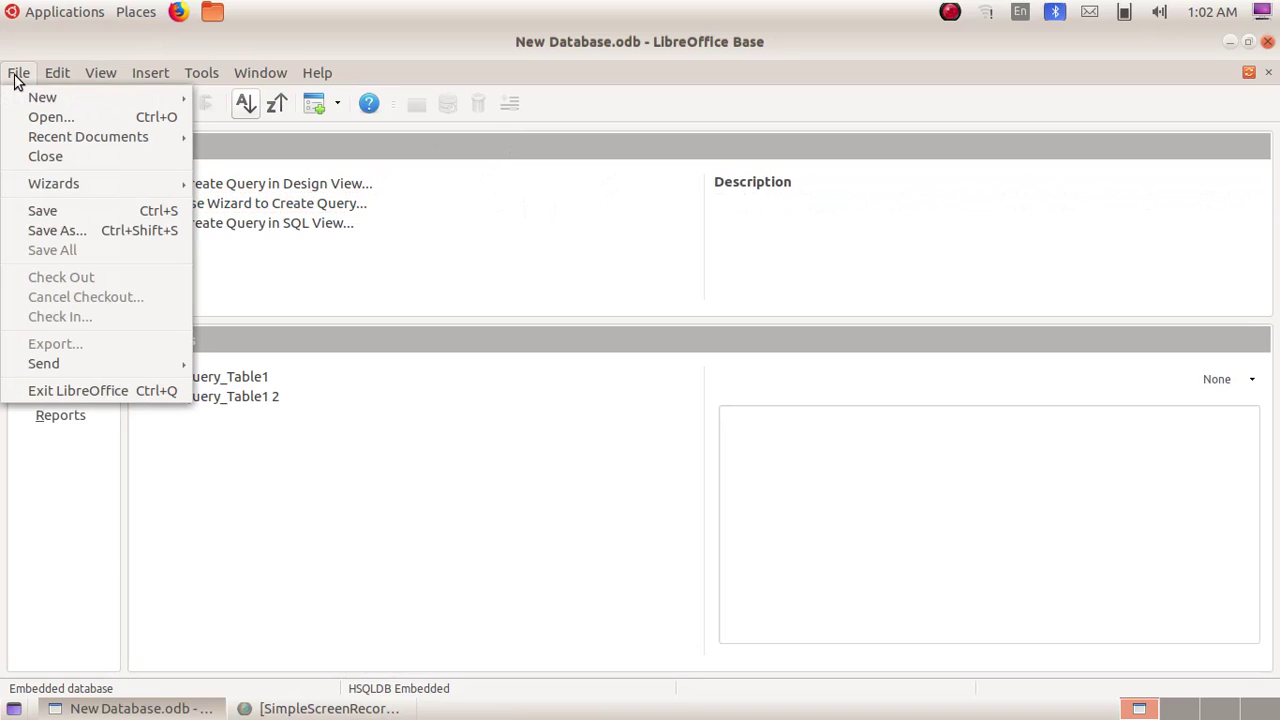
left_click(80, 391)
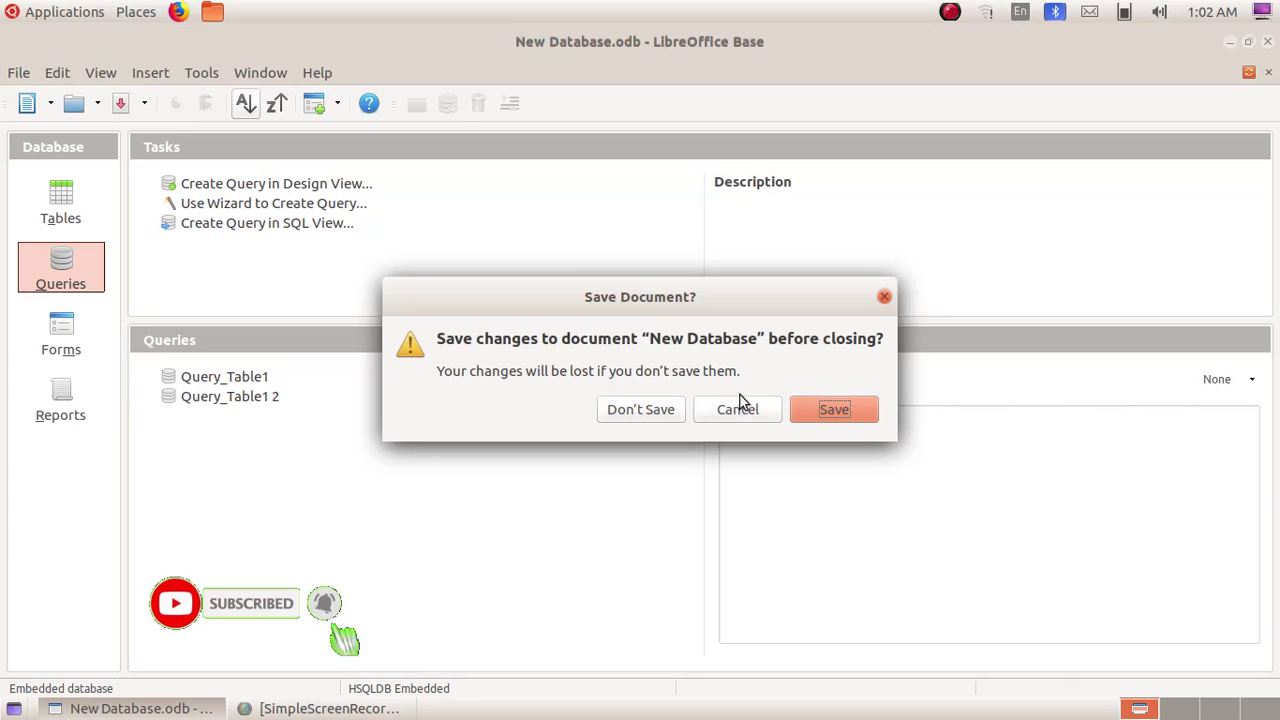
left_click(828, 410)
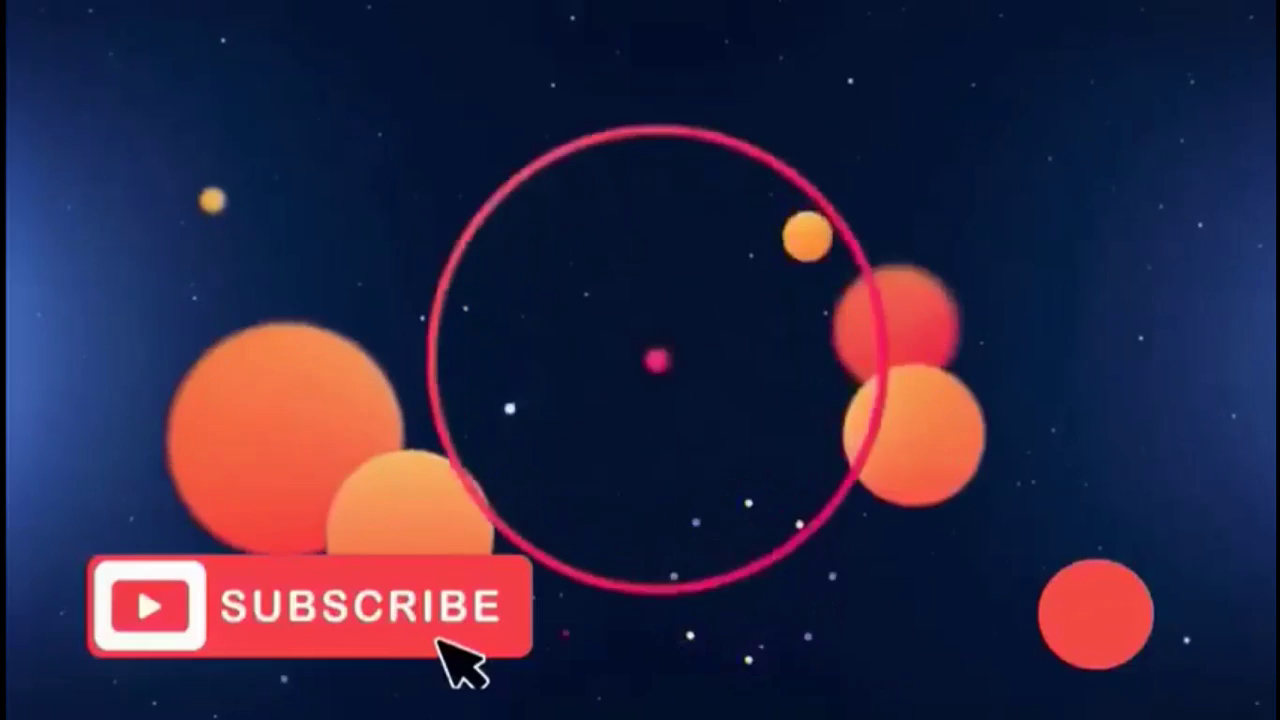